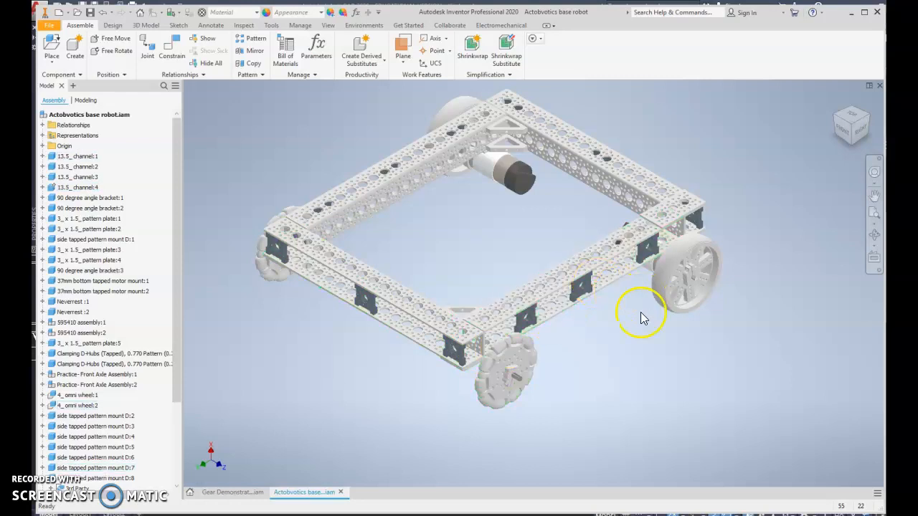
- Examine the robot chassis from several angles, including the side channel between the omni wheel and the drive wheel
middle_click_drag(628, 351, 602, 340, "shift")
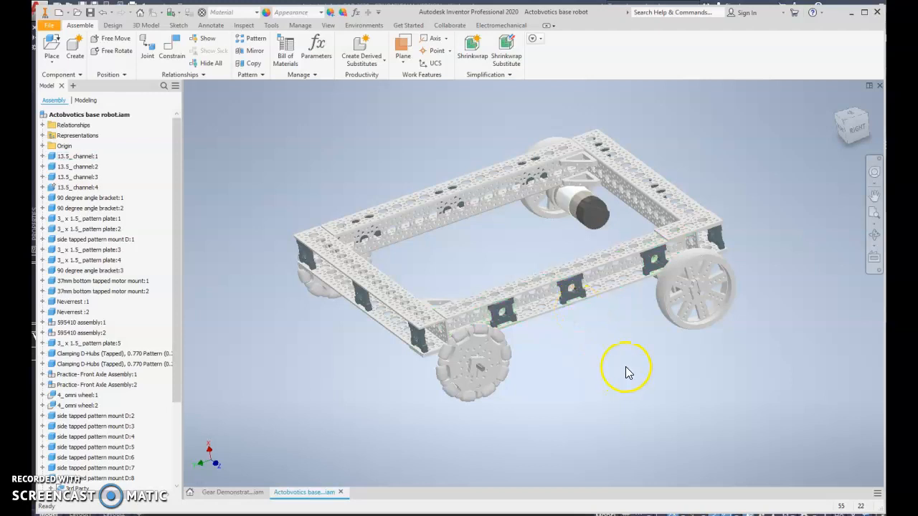
mouse_move(592, 359)
middle_mouse_down("shift")
mouse_move(619, 349)
mouse_move(659, 365)
mouse_move(675, 355)
mouse_move(583, 352)
middle_mouse_up("shift")
middle_click_drag(483, 334, 468, 402, "shift")
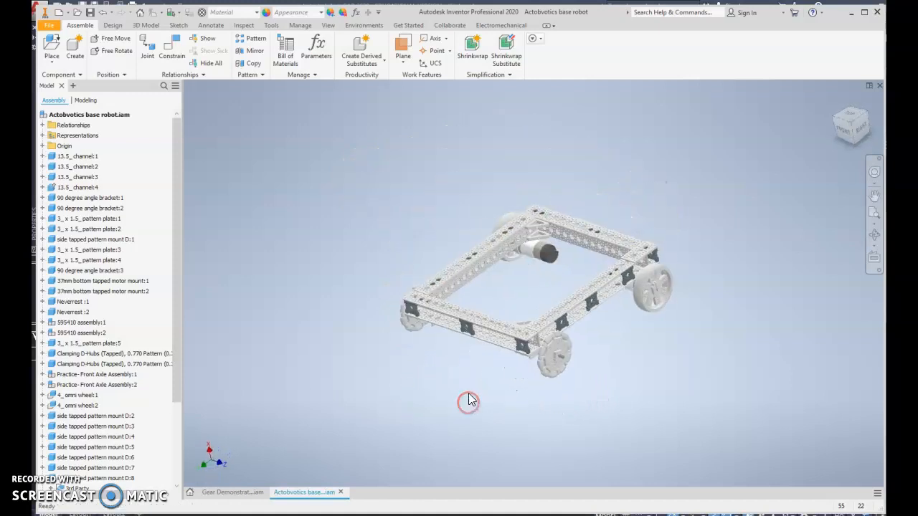
scroll(486, 327, "up", 5)
scroll(485, 337, "down", 4)
left_click(496, 357)
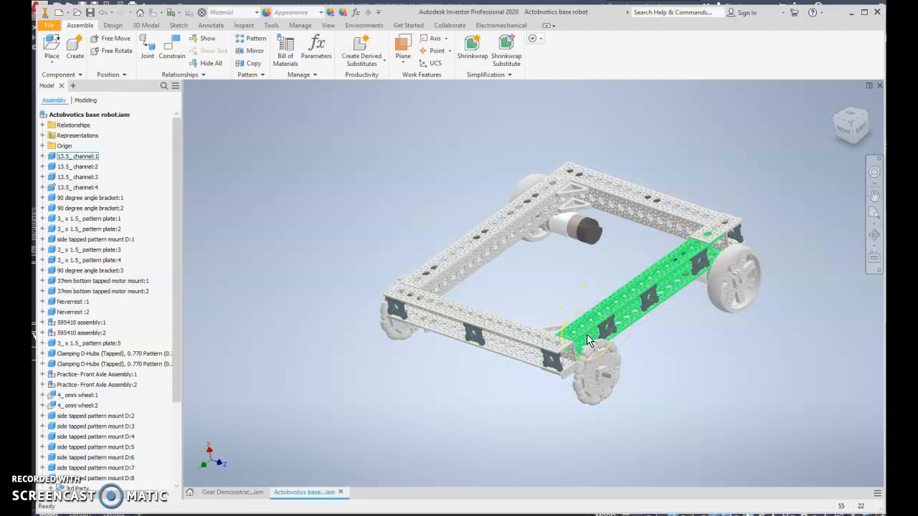
left_click(620, 321)
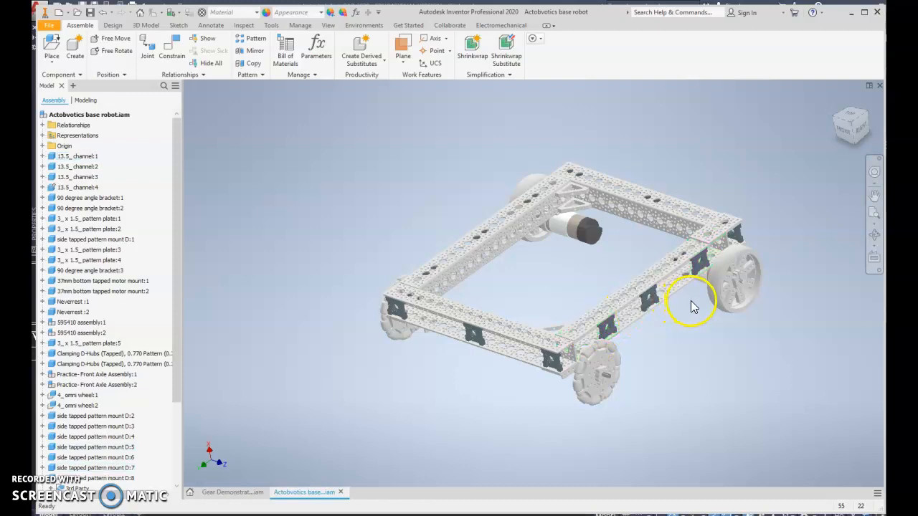
- Inspect the drive wheel with its clamping hub and the Neverrest motor mounted behind it
scroll(758, 283, "down", 3)
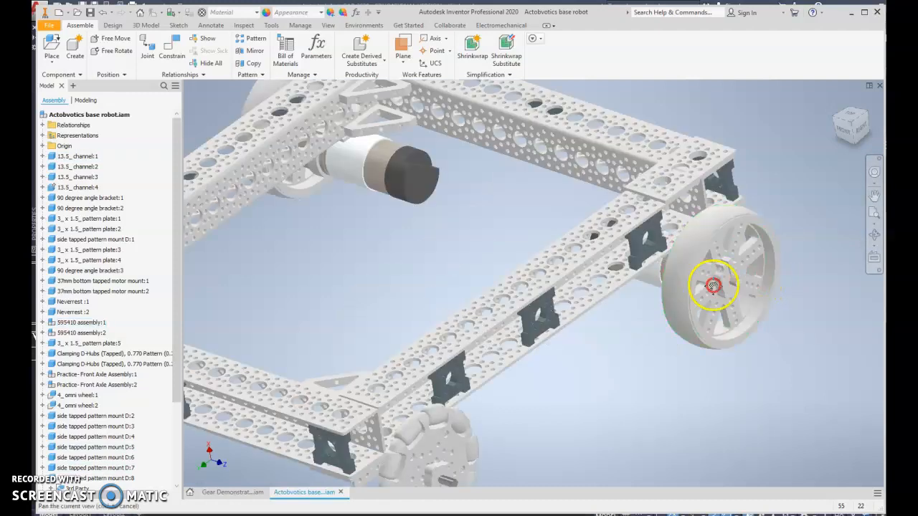
middle_click_drag(713, 284, 495, 253)
scroll(395, 242, "down", 3)
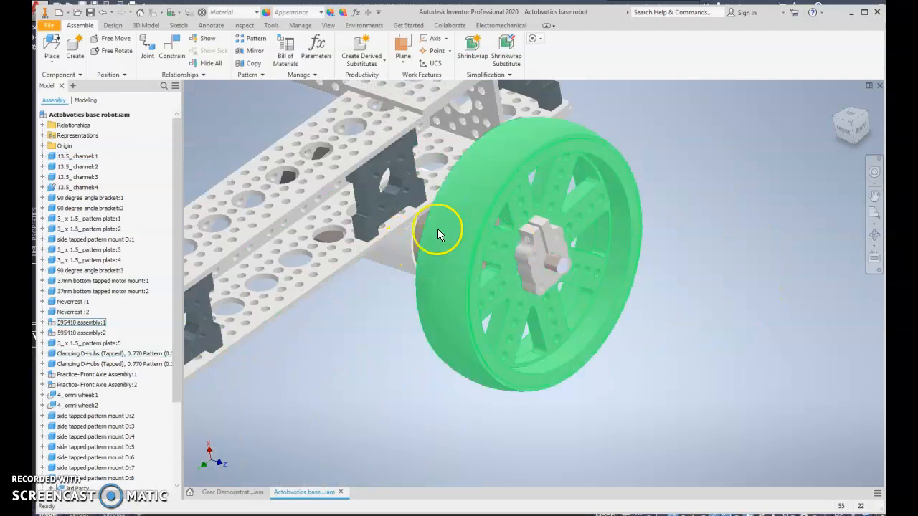
scroll(382, 351, "up", 3)
mouse_move(377, 354)
middle_mouse_down("shift")
mouse_move(406, 330)
mouse_move(372, 358)
middle_mouse_up("shift")
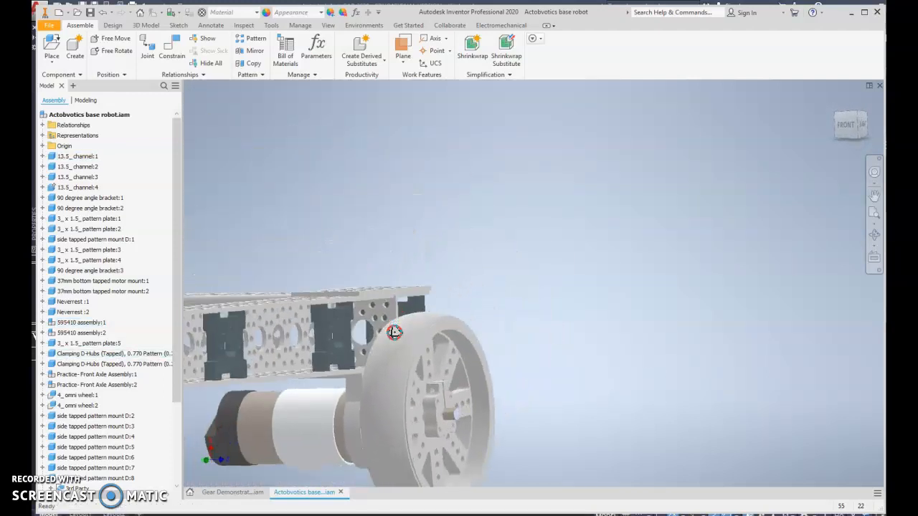
left_click(233, 425)
mouse_move(246, 422)
left_mouse_down()
mouse_move(233, 416)
mouse_move(249, 397)
mouse_move(248, 430)
mouse_move(241, 377)
mouse_move(240, 432)
mouse_move(242, 403)
mouse_move(249, 441)
mouse_move(251, 413)
mouse_move(258, 427)
left_mouse_up()
scroll(578, 371, "down", 6)
middle_click_drag(539, 364, 542, 280)
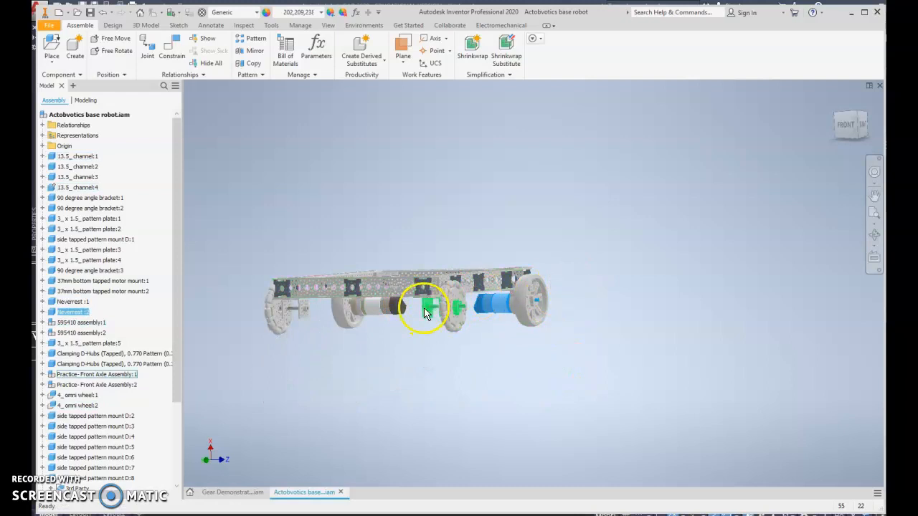
- View the robot from its right side and test how the motor and the drive wheel move
left_click(864, 123)
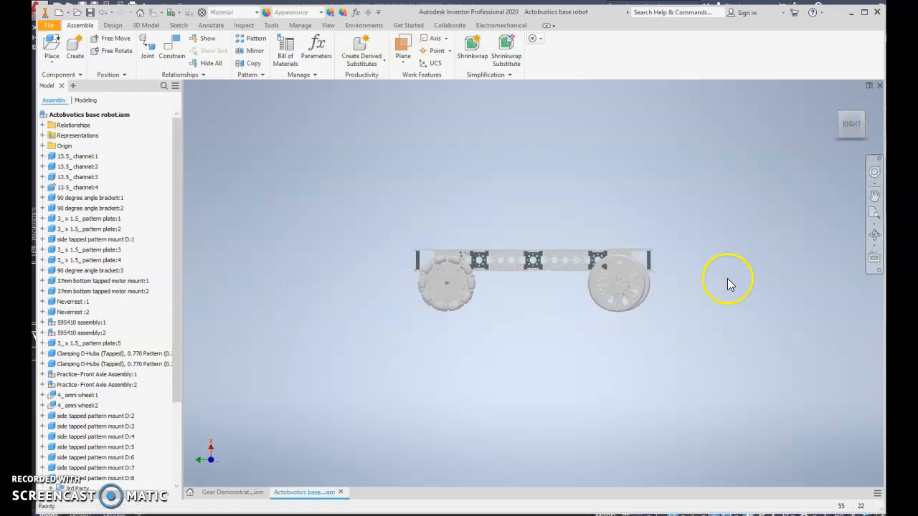
middle_click_drag(588, 293, 533, 340)
scroll(562, 316, "down", 3)
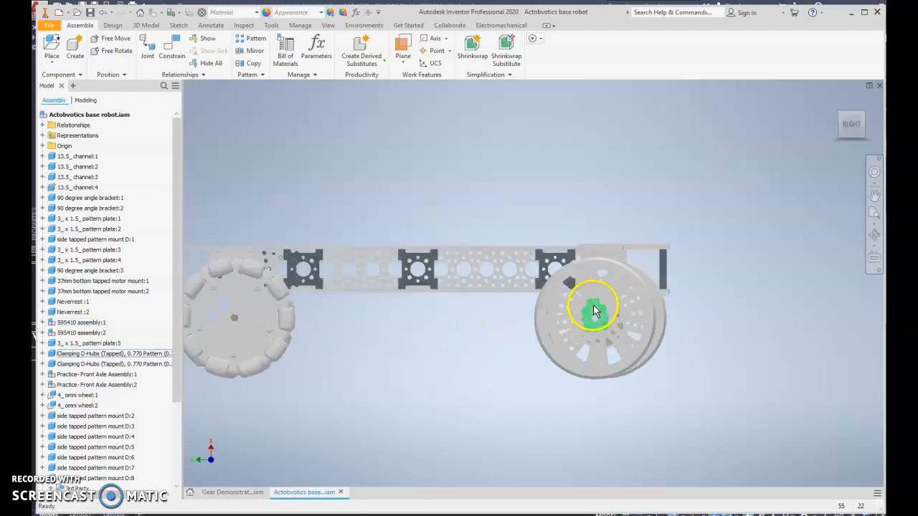
left_click_drag(594, 294, 518, 337)
middle_click_drag(518, 338, 586, 449)
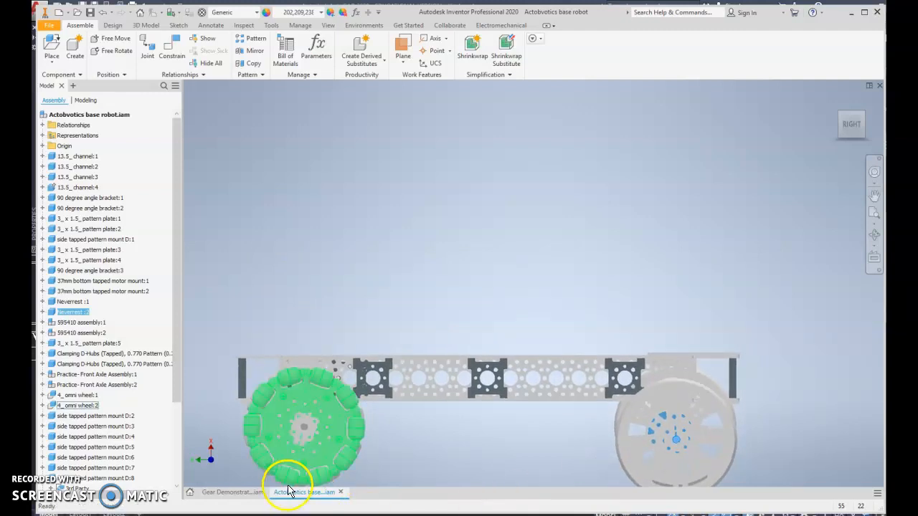
left_click(701, 411)
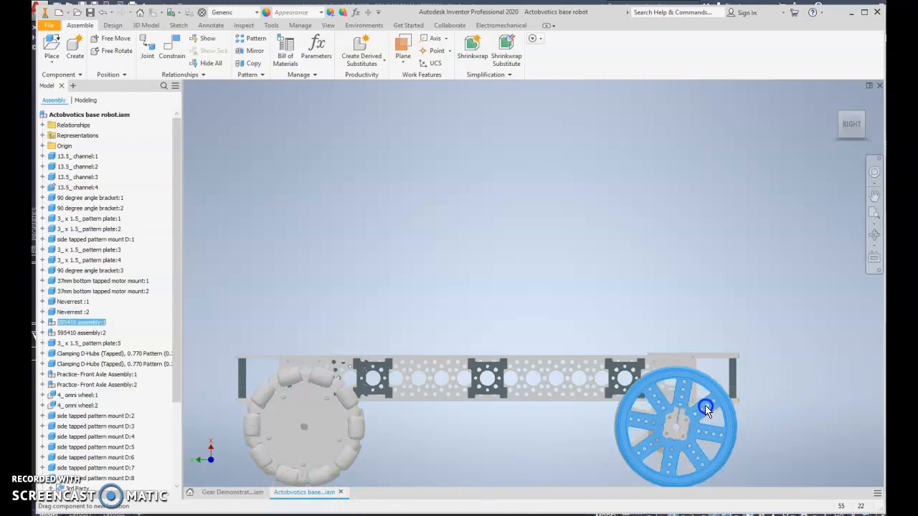
left_click_drag(705, 405, 706, 404)
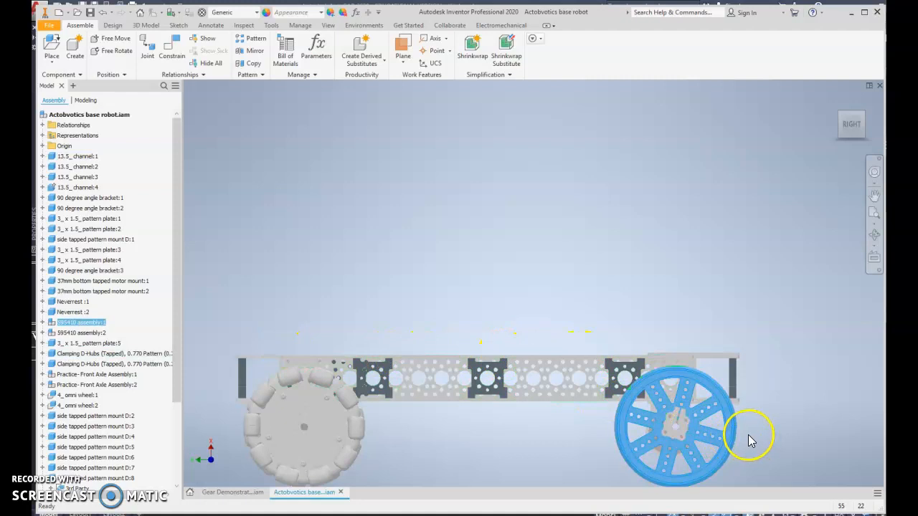
- Start an assembly constraint with the flat edge of the D-shaped bore at the drive wheel's hub as the first selection
scroll(679, 429, "down", 5)
middle_click_drag(694, 417, 602, 234)
left_click(566, 230)
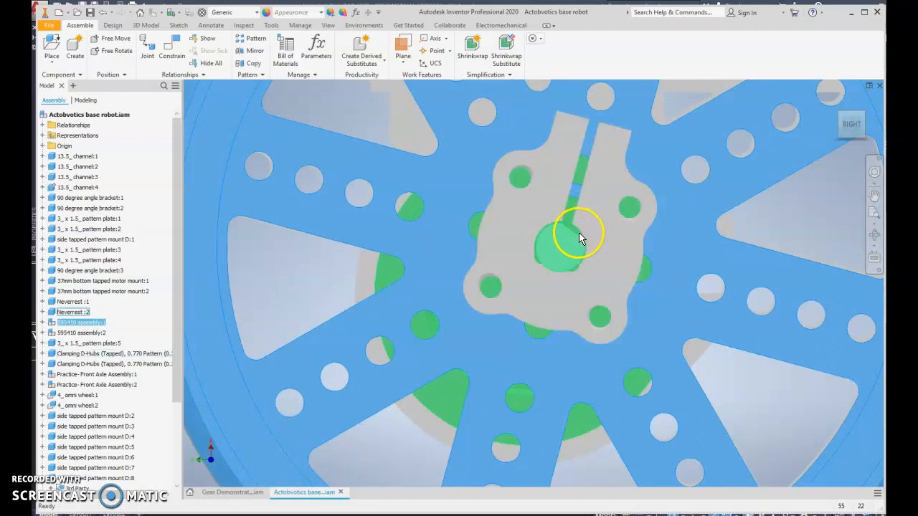
scroll(579, 237, "down", 6)
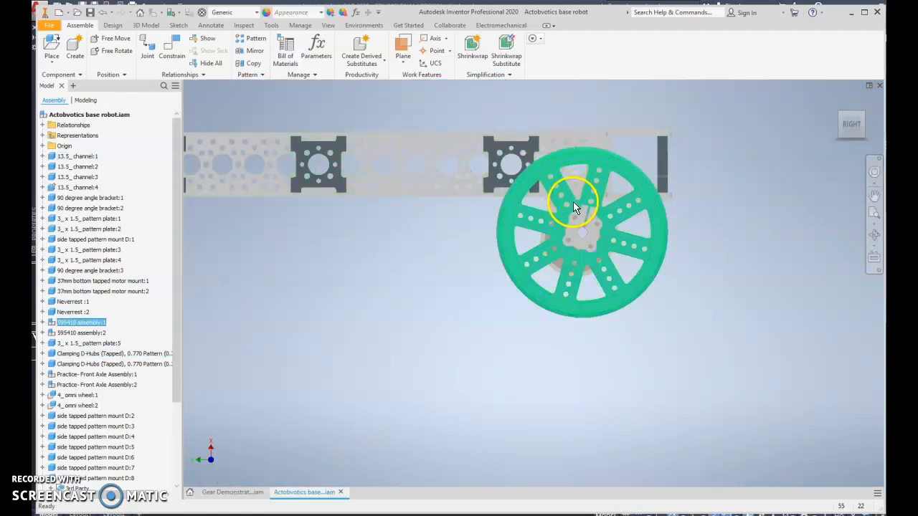
key("c")
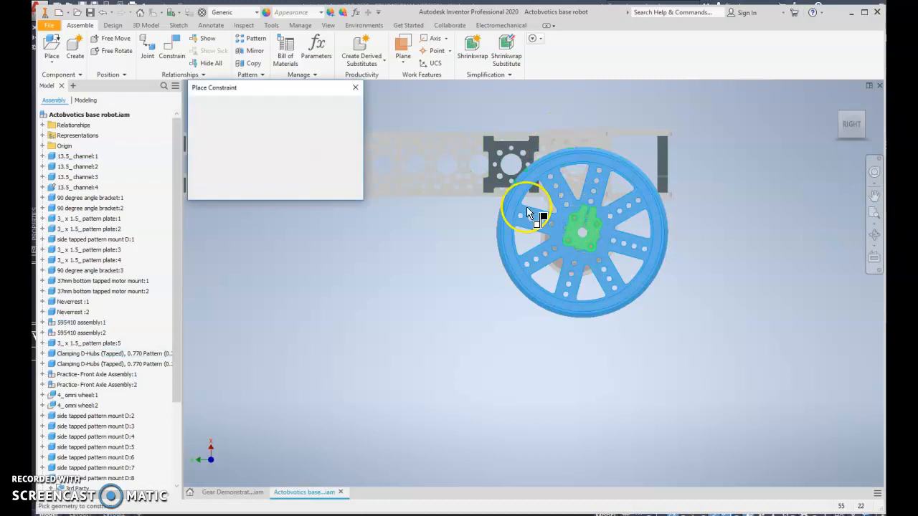
scroll(456, 190, "up", 6)
scroll(795, 323, "down", 5)
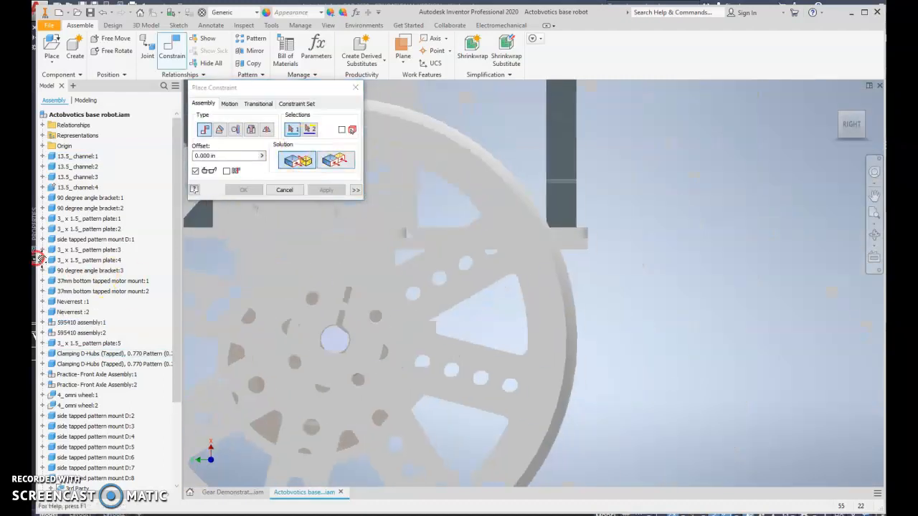
scroll(341, 337, "up", 3)
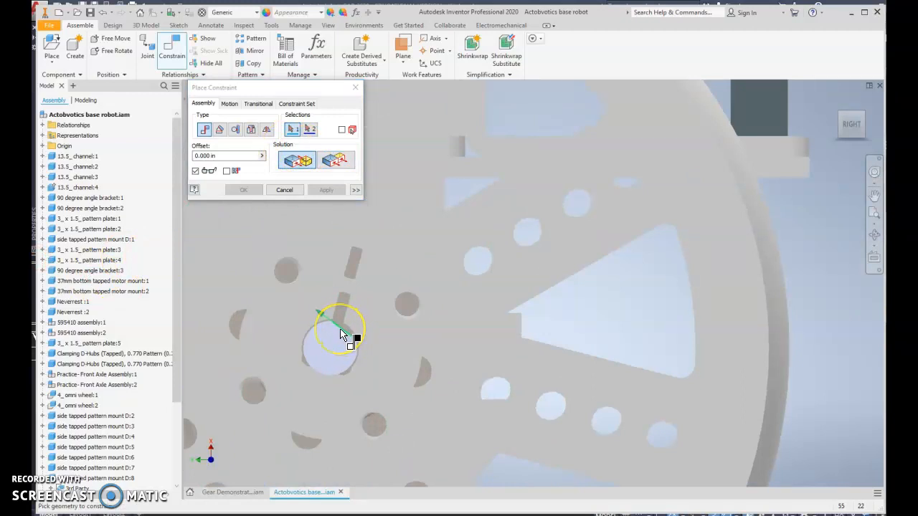
left_click(356, 347)
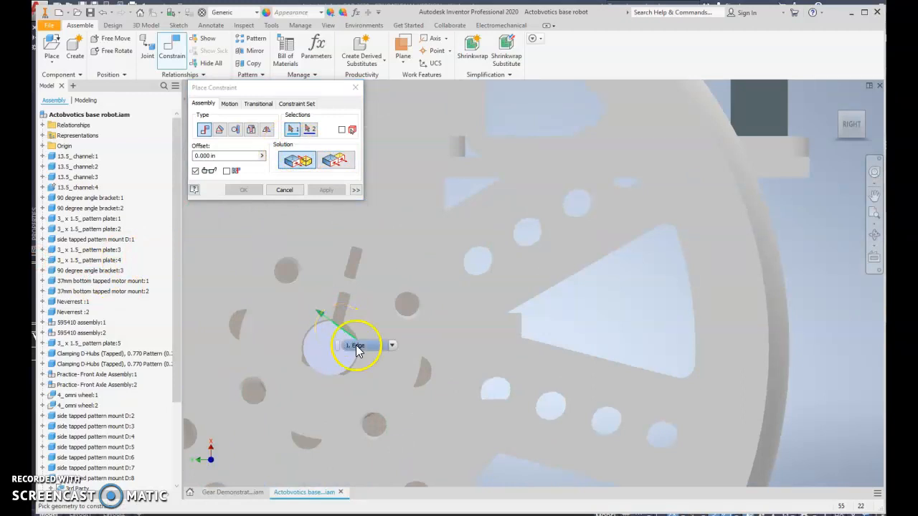
scroll(365, 334, "up", 4)
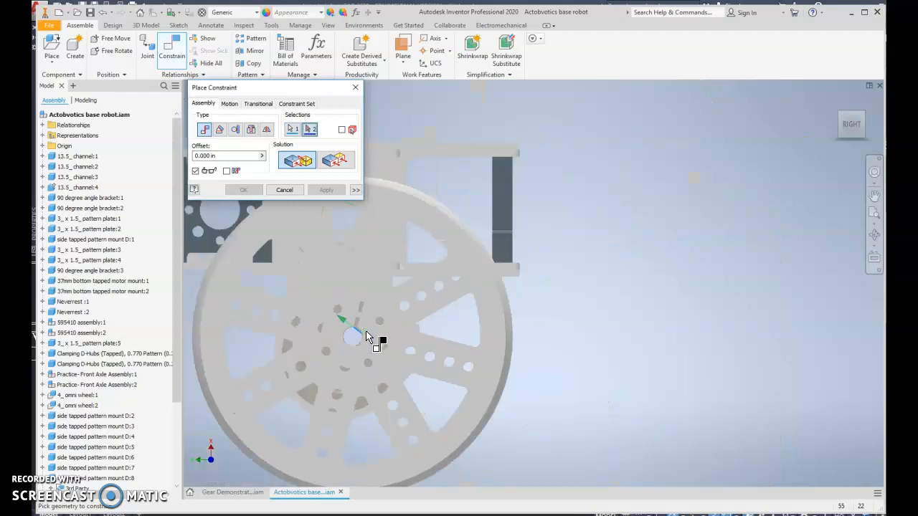
- Make it an angle constraint with the Undirected Angle solution and choose the channel's upper edge as the second selection
left_click(221, 131)
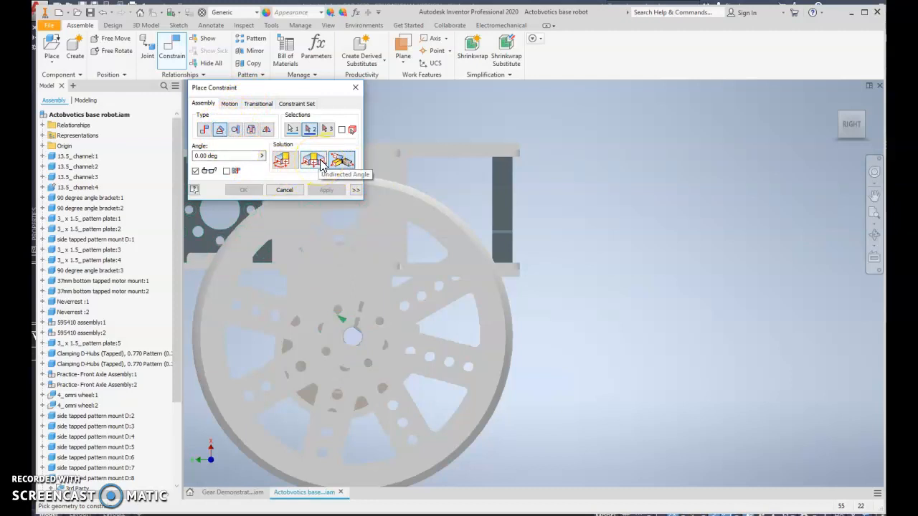
left_click(320, 163)
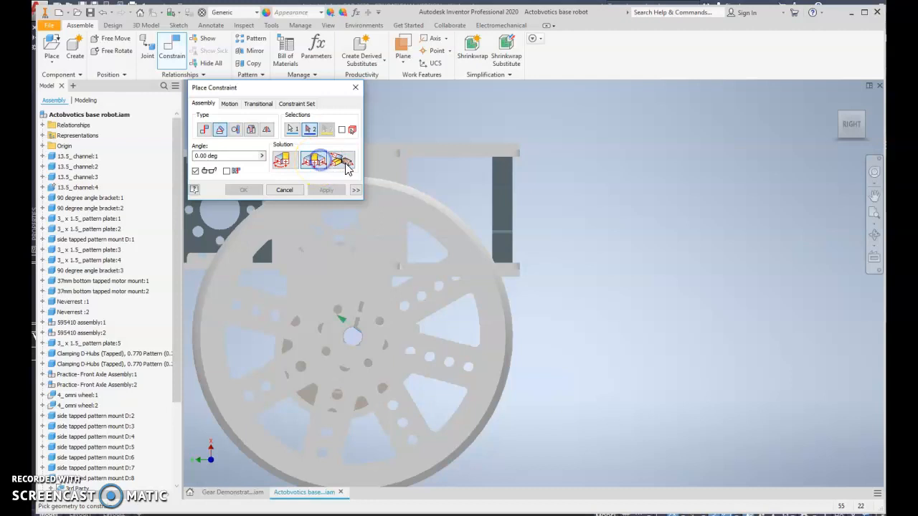
scroll(542, 191, "down", 3)
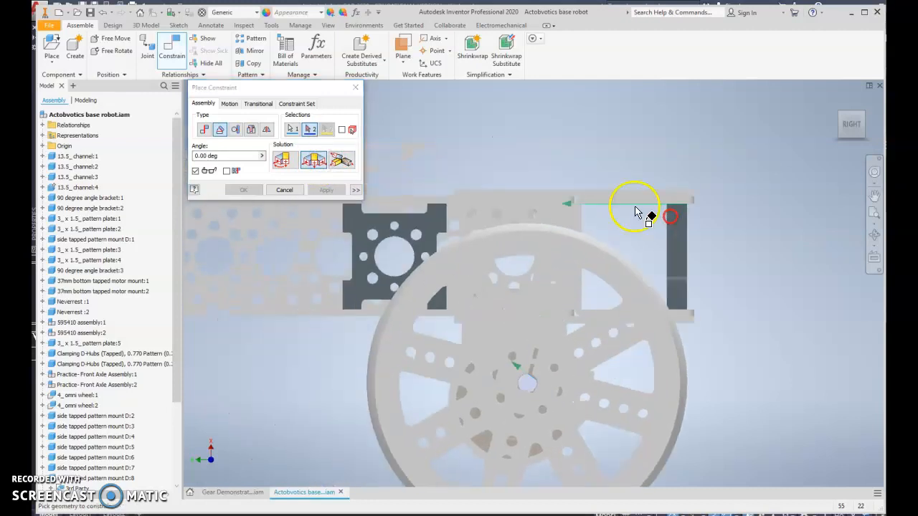
left_click(535, 192)
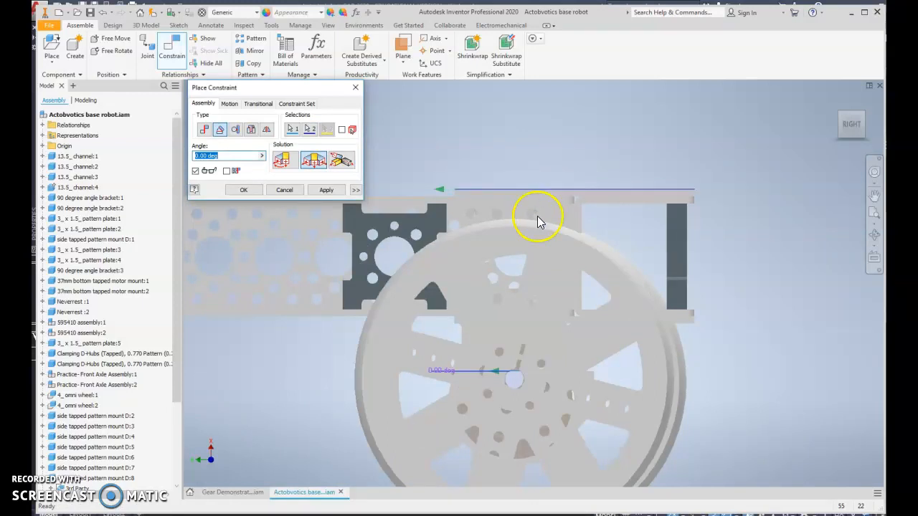
- Preview the wheel's angle constraint at 90 and 180 degrees
scroll(543, 219, "down", 1)
scroll(555, 265, "up", 4)
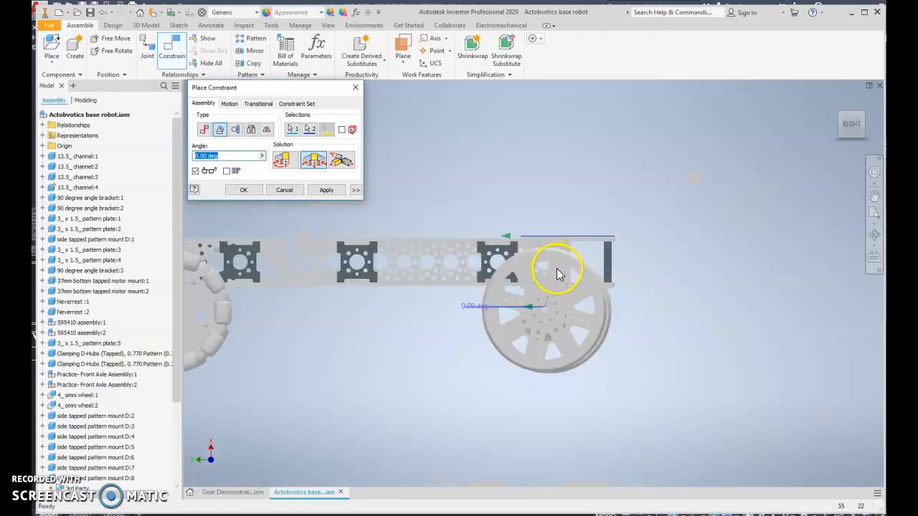
scroll(549, 276, "down", 5)
scroll(550, 279, "up", 3)
middle_click_drag(550, 279, 771, 349)
scroll(679, 321, "up", 1)
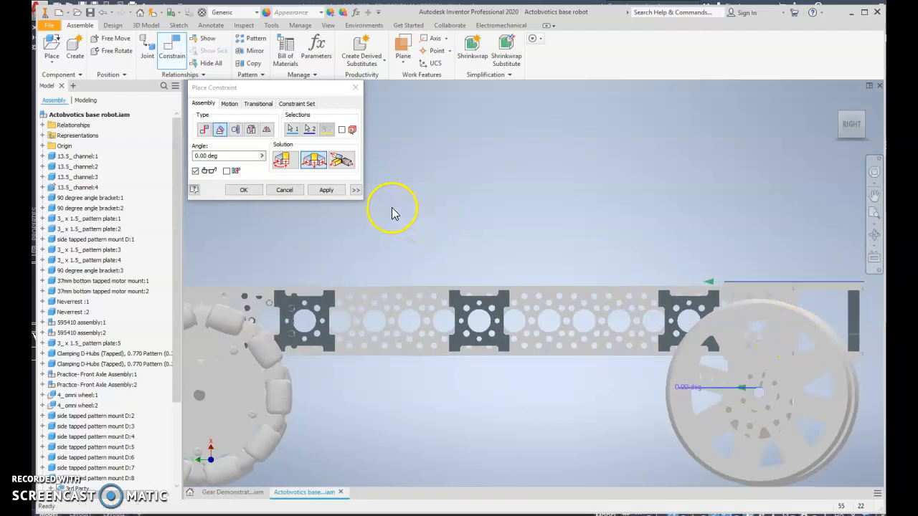
left_click_drag(236, 156, 136, 157)
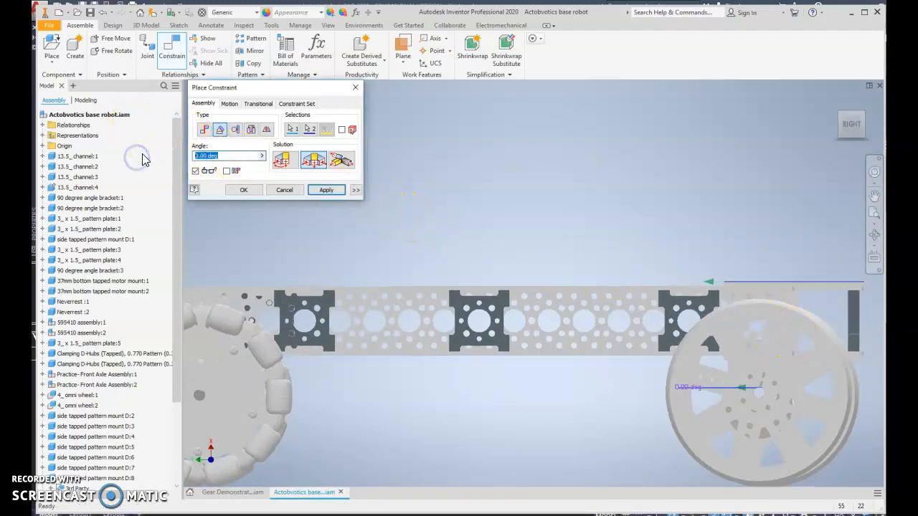
type("90")
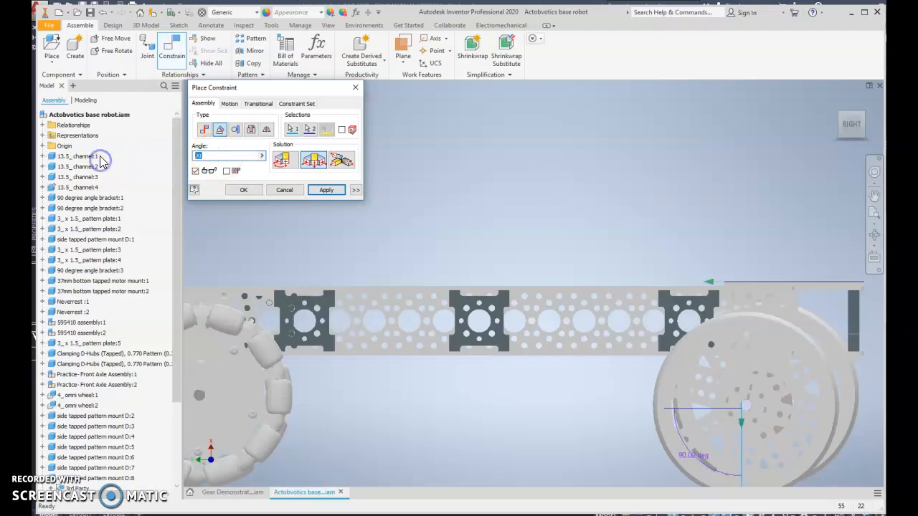
type("0")
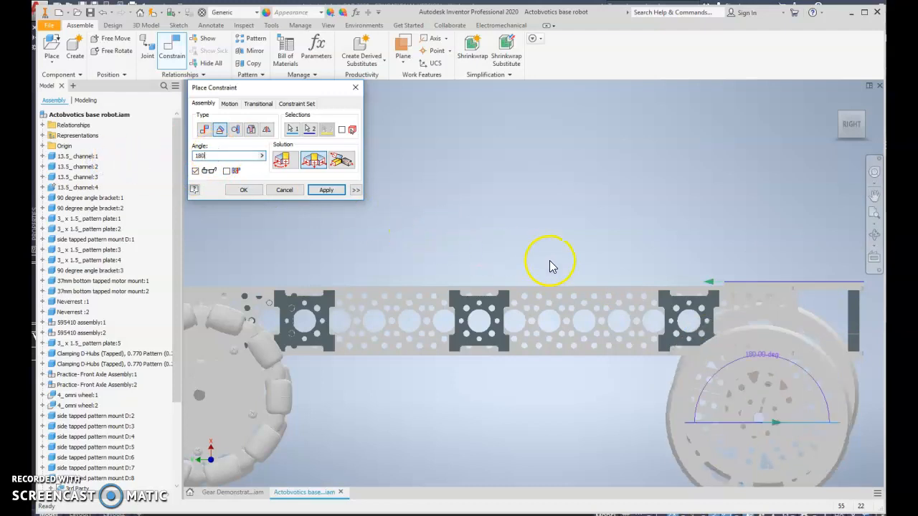
- Set the constraint angle to 0 degrees and apply it
left_click(217, 155)
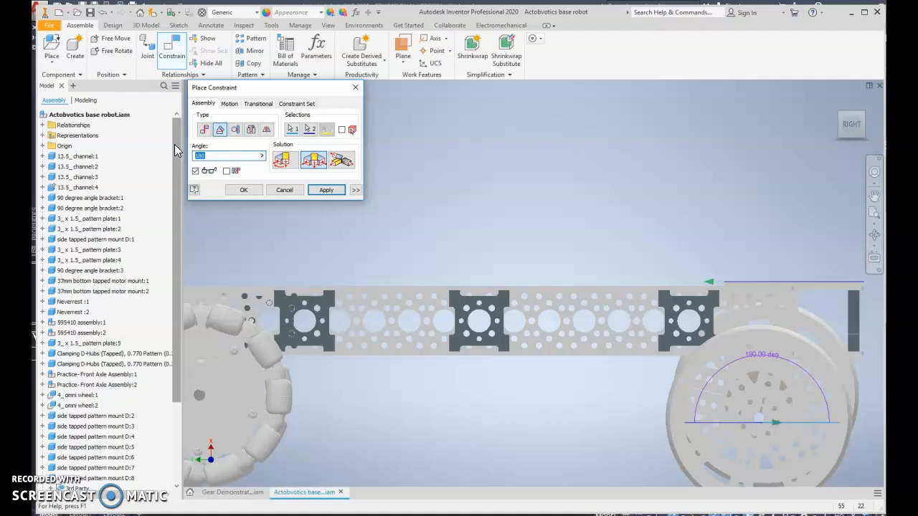
type("0")
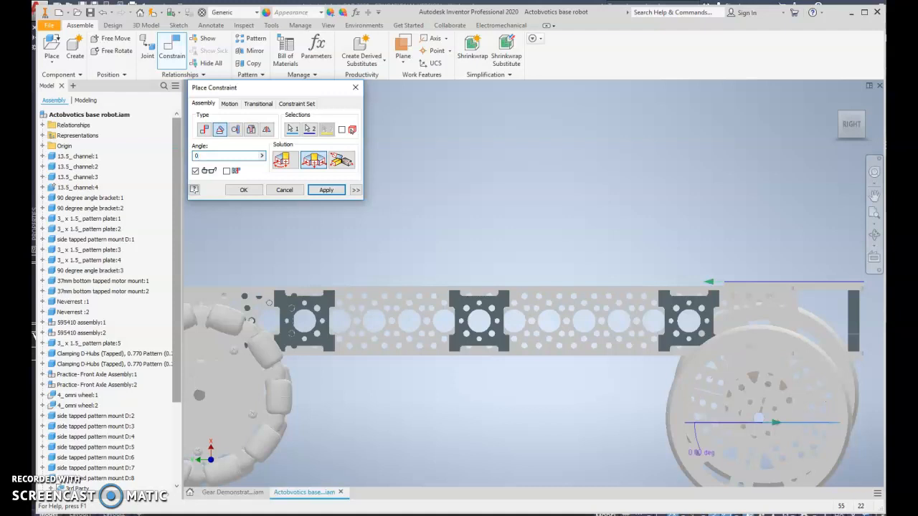
left_click(326, 189)
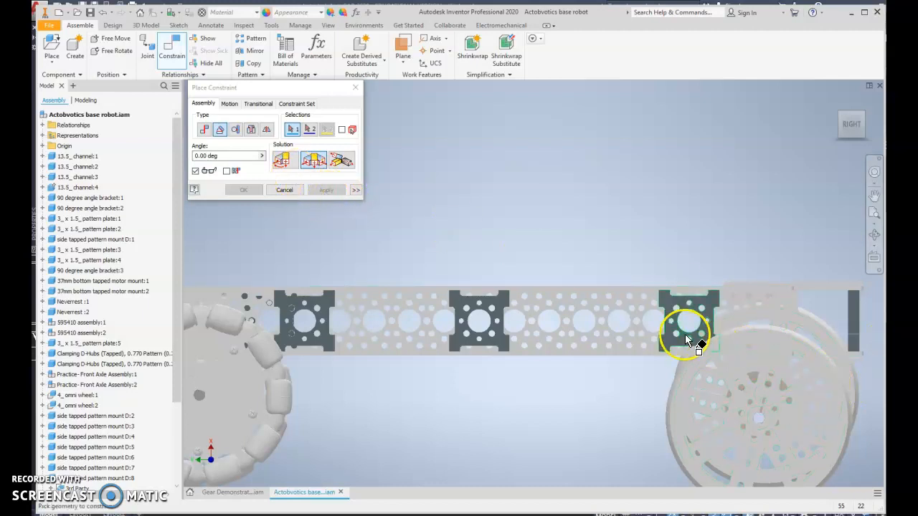
- Set the angle constraint listed under the Neverrest :2 motor to 180 degrees
left_click_drag(738, 376, 688, 353)
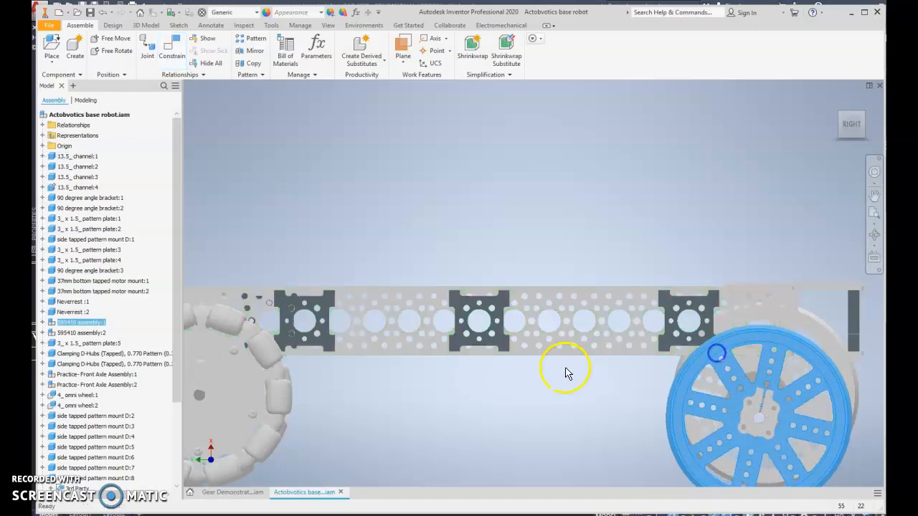
left_click_drag(175, 324, 180, 438)
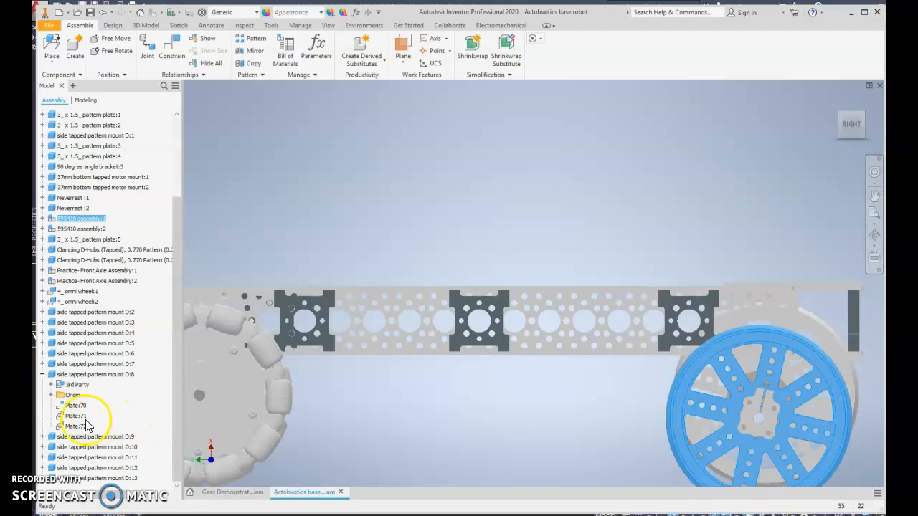
left_click(760, 427)
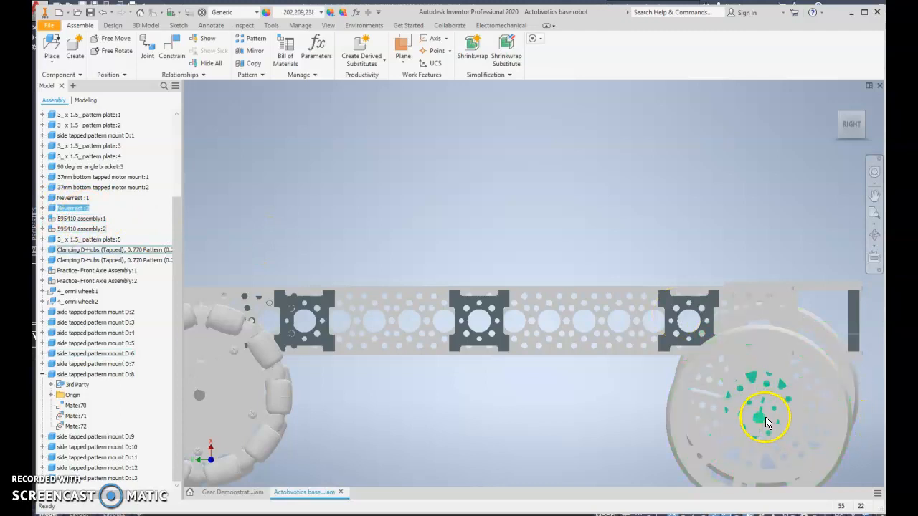
left_click(43, 207)
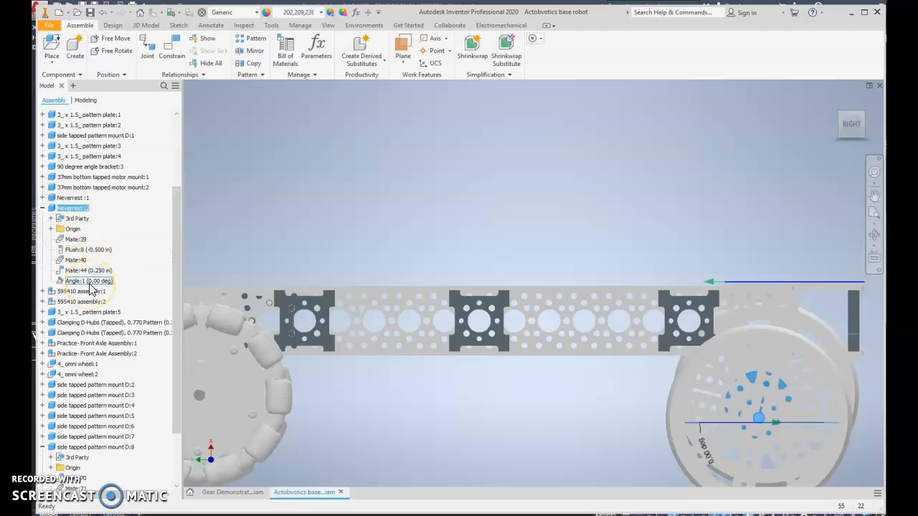
double_click(88, 281)
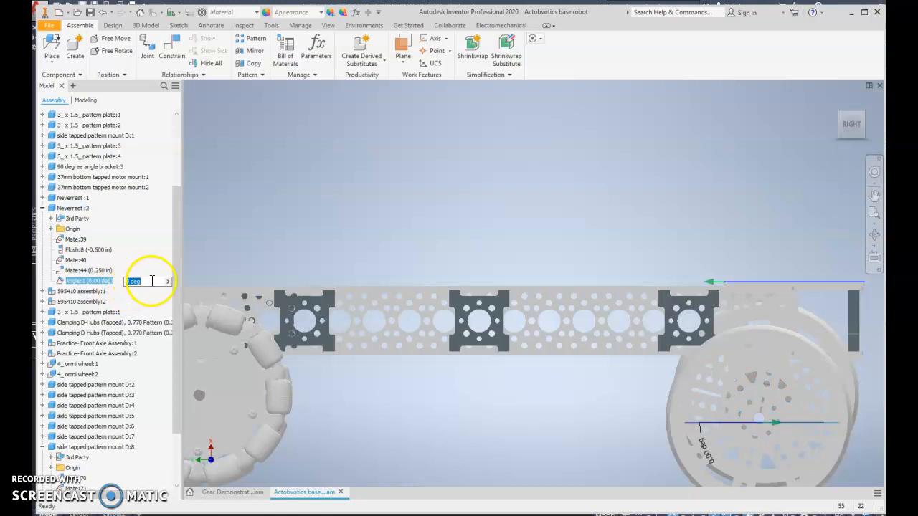
left_click(74, 271)
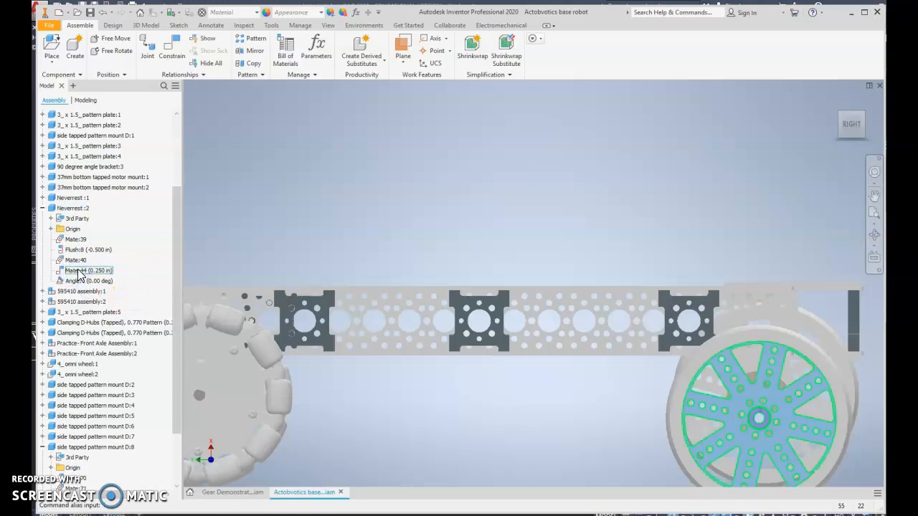
left_click(89, 281)
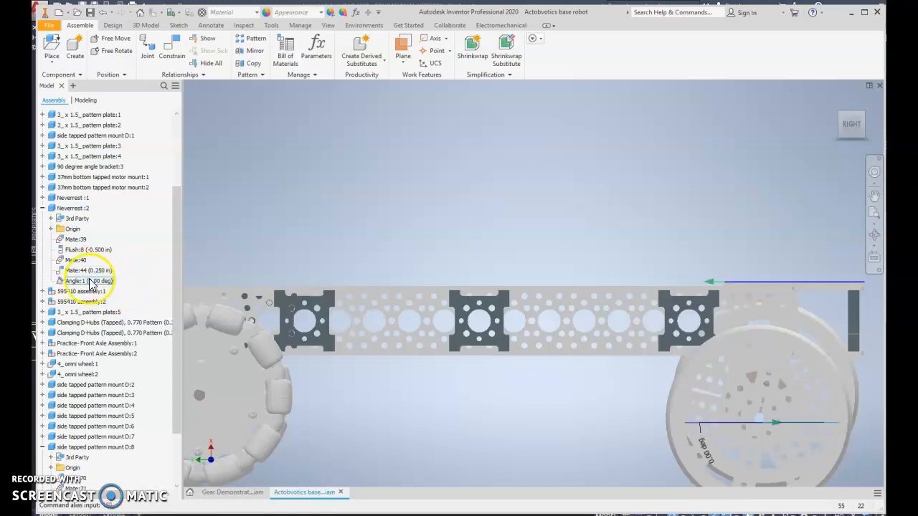
double_click(101, 284)
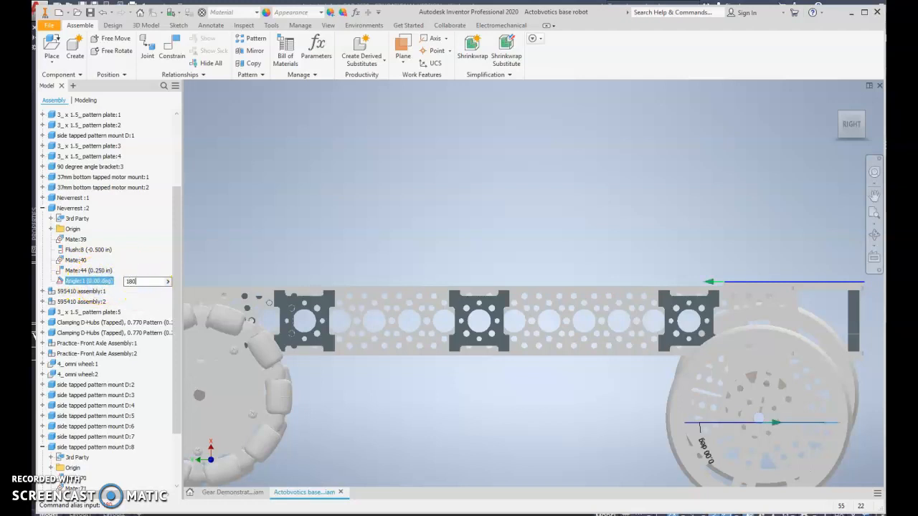
key("Return")
- Try the motor's angle constraint at 90 degrees and set it back to 0 degrees
left_click(129, 282)
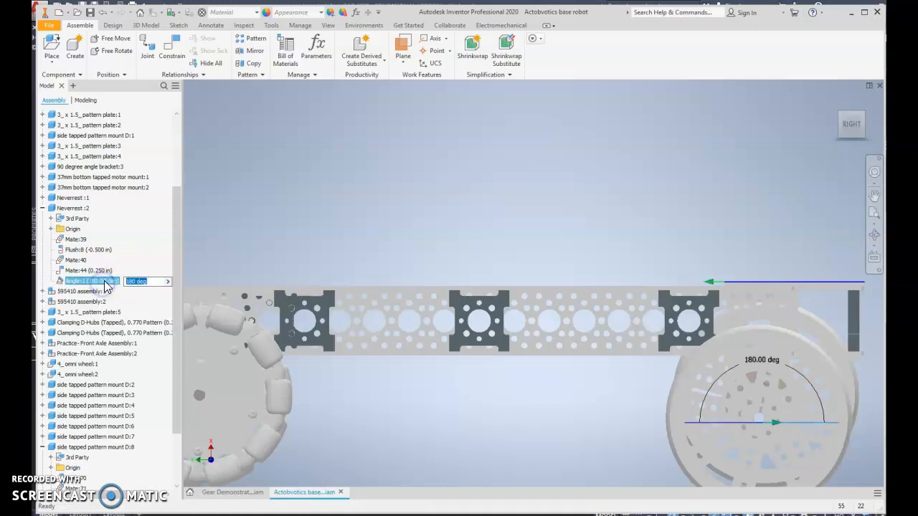
type("90")
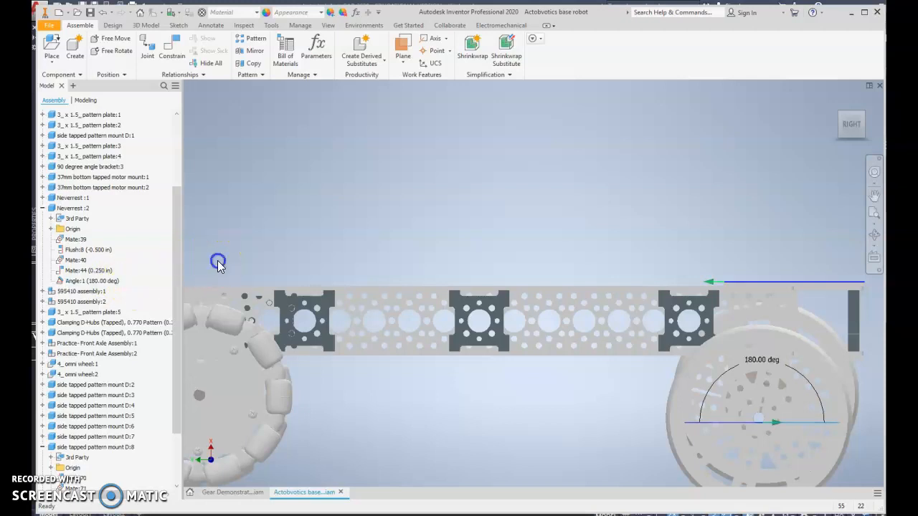
left_click(100, 282)
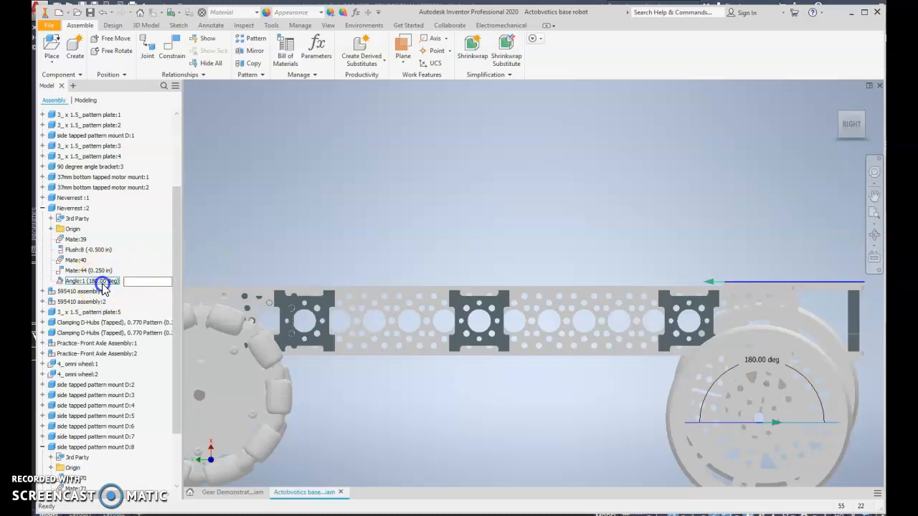
key("Return")
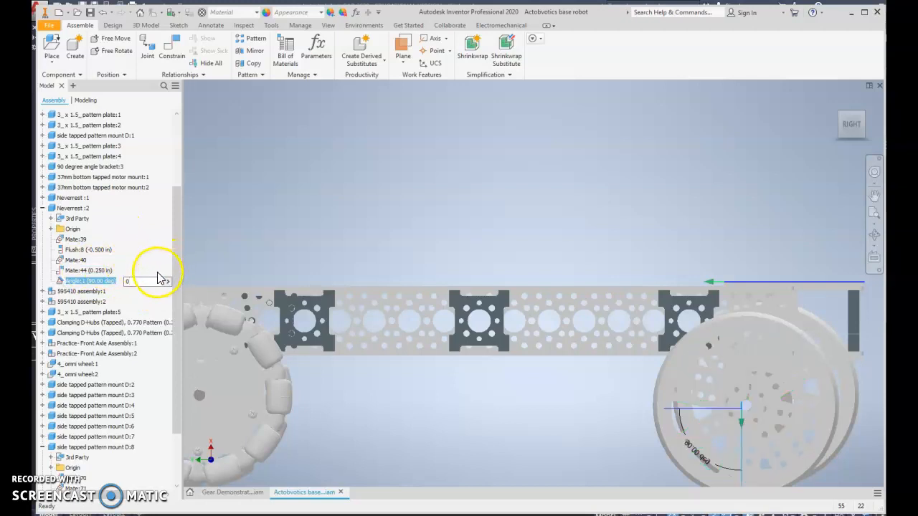
key("Return")
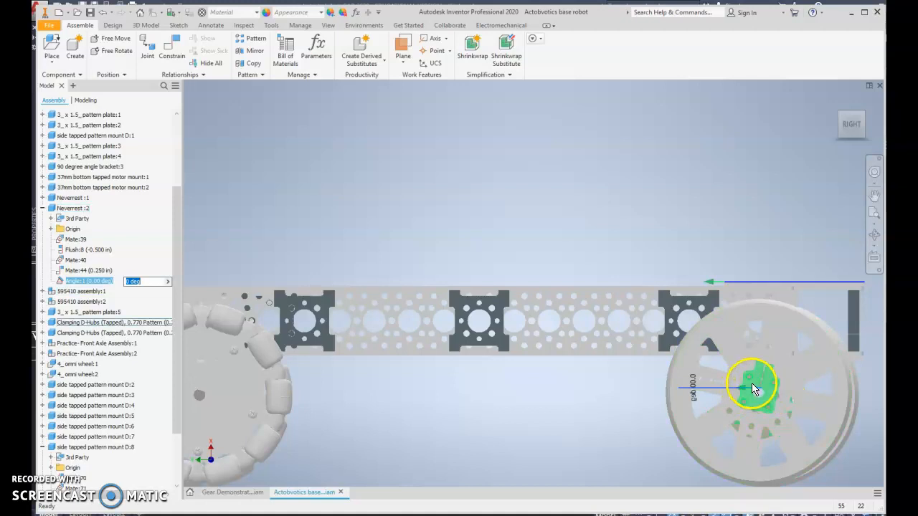
left_click(340, 187)
- Start an assembly constraint with the motor shaft's flat edge at the opposite drive wheel's hub as the first selection
middle_click_drag(613, 271, 501, 230)
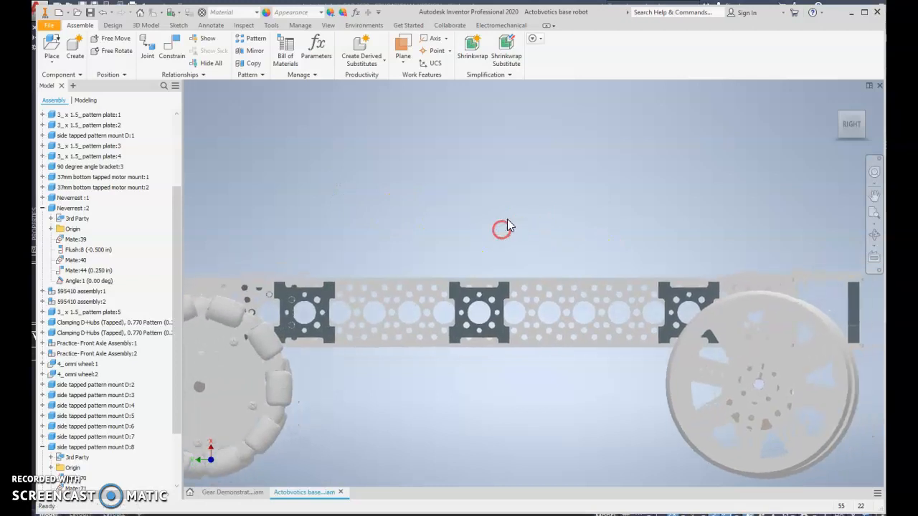
middle_click_drag(825, 258, 787, 287)
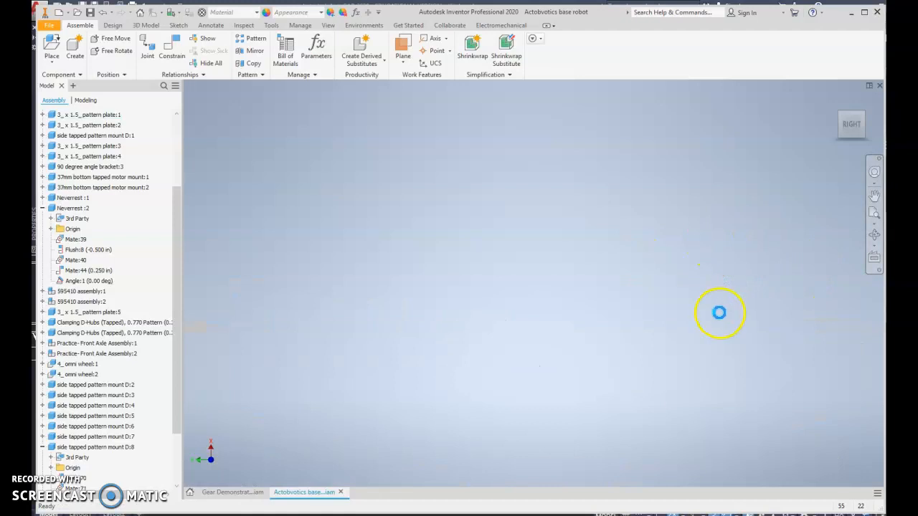
middle_click_drag(719, 313, 625, 90)
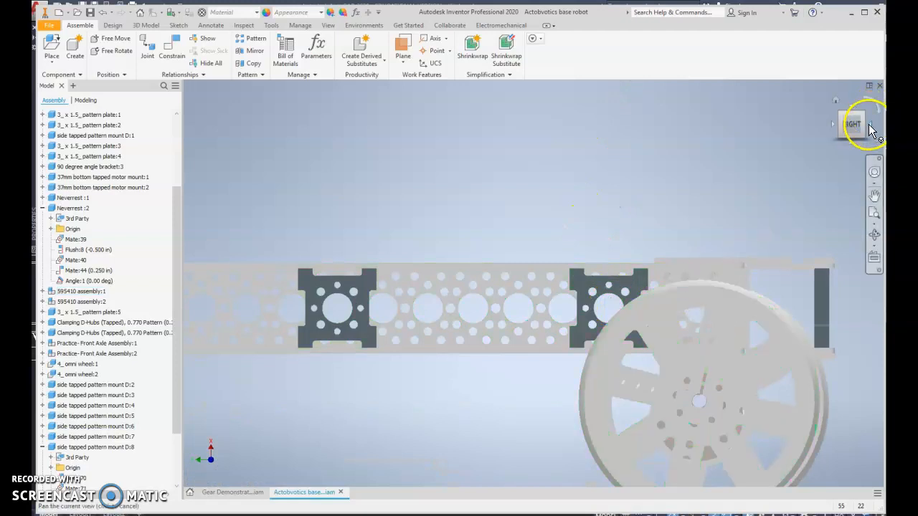
left_click(870, 129)
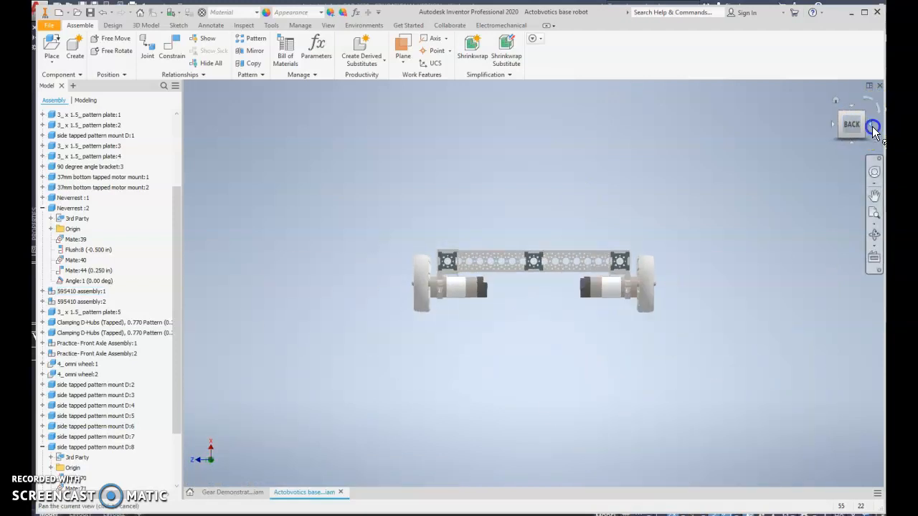
left_click(873, 126)
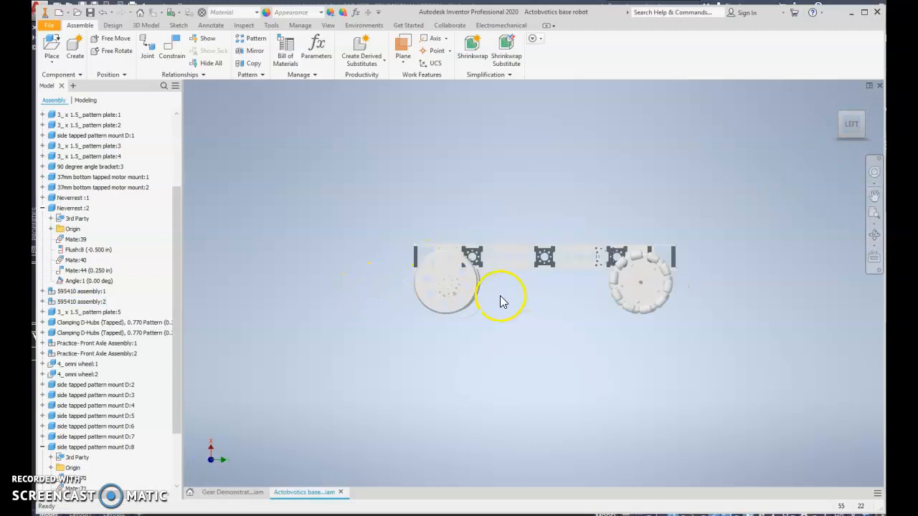
scroll(494, 294, "up", 5)
mouse_move(394, 256)
left_mouse_down()
mouse_move(415, 254)
mouse_move(407, 244)
left_mouse_up()
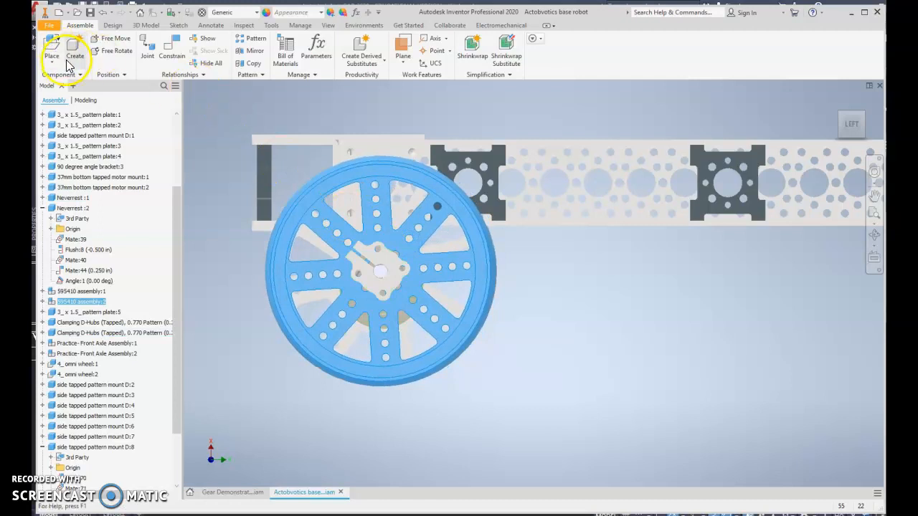
key("c")
scroll(430, 269, "down", 3)
middle_click_drag(388, 267, 817, 324)
left_click(700, 323)
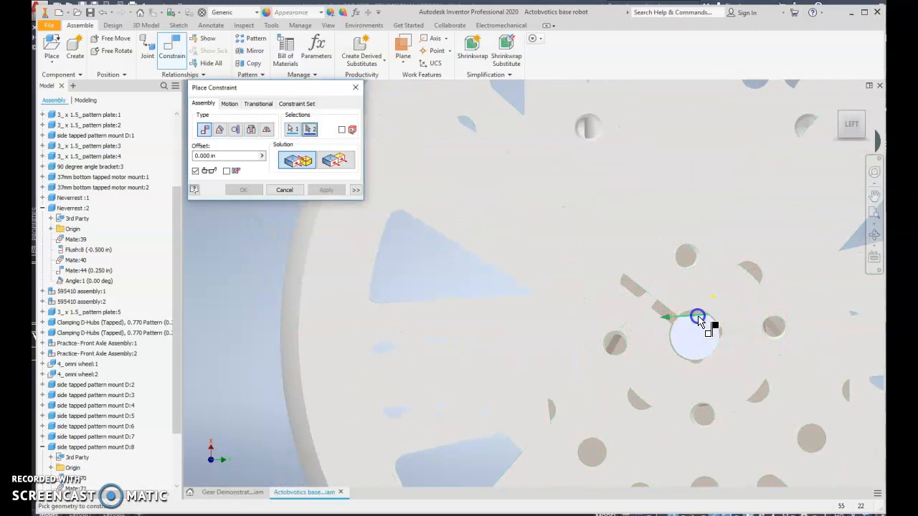
scroll(717, 307, "up", 3)
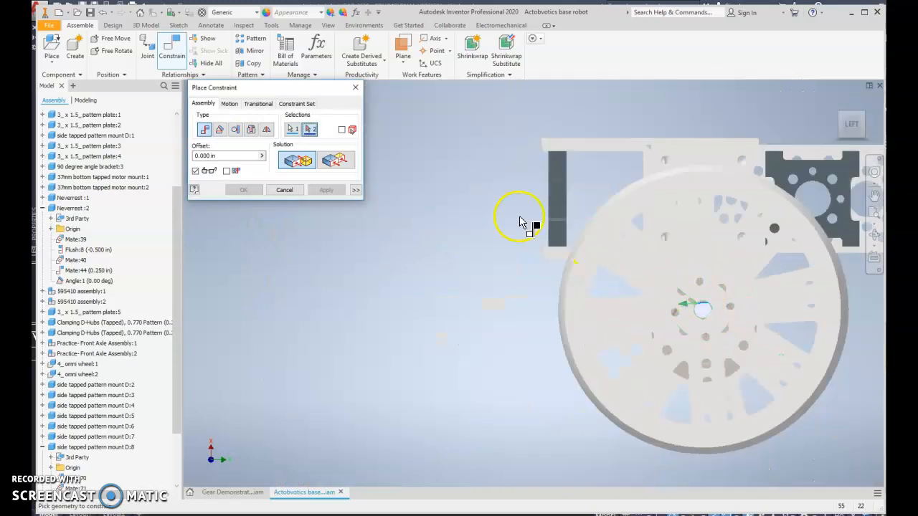
- Make it a 0-degree Undirected Angle constraint against the upper edge of the chassis above the wheel, apply it and finish the command
left_click(220, 132)
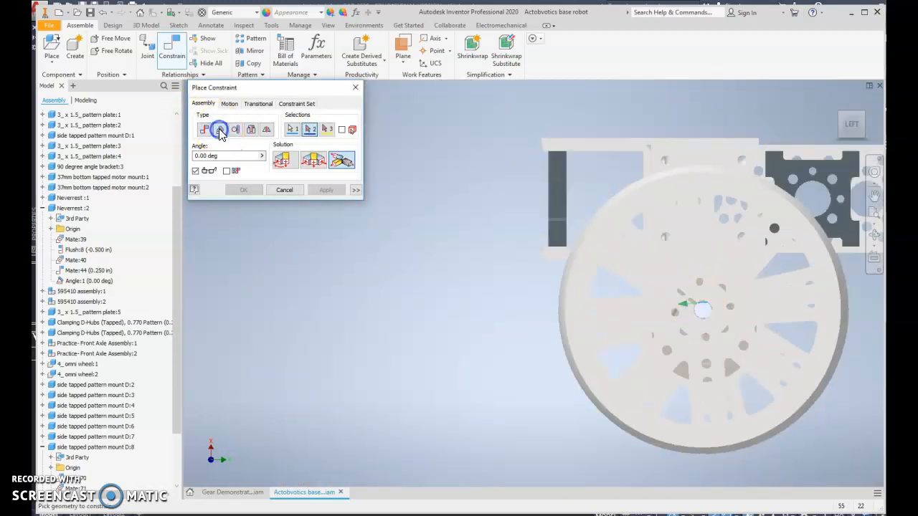
left_click(316, 163)
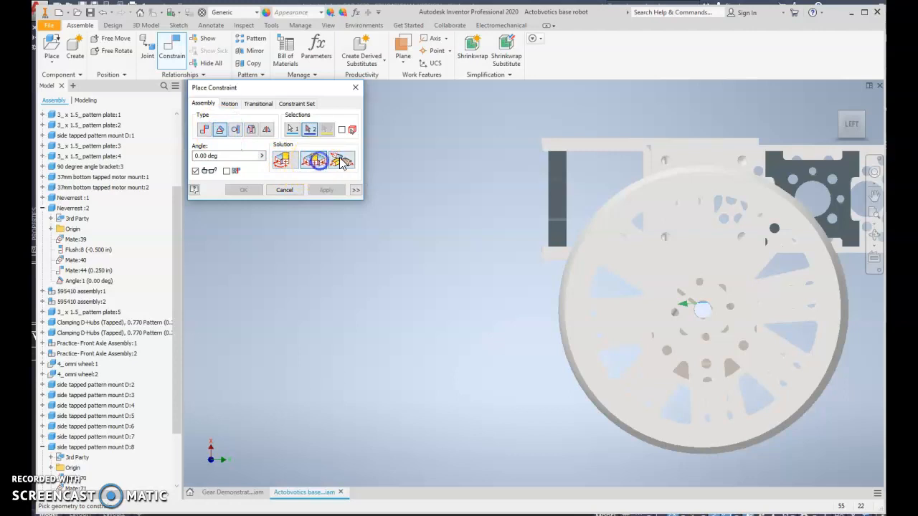
left_click(626, 139)
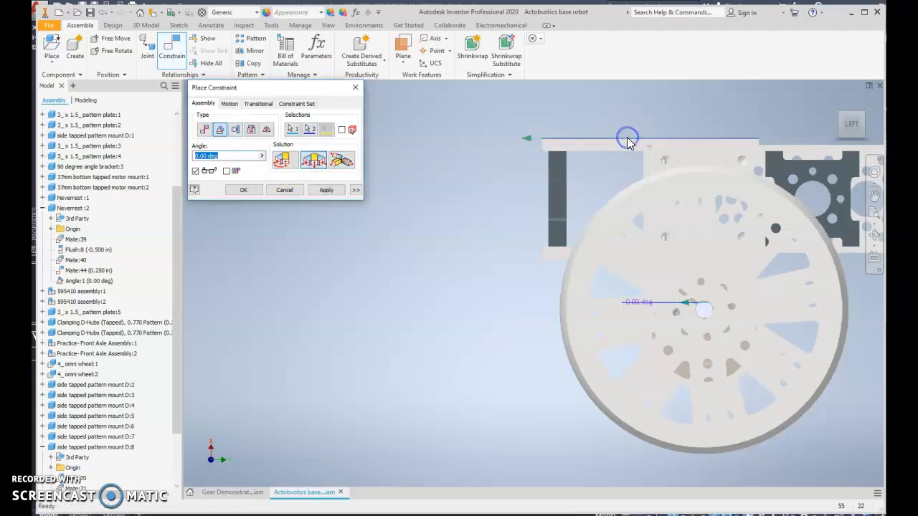
left_click(326, 189)
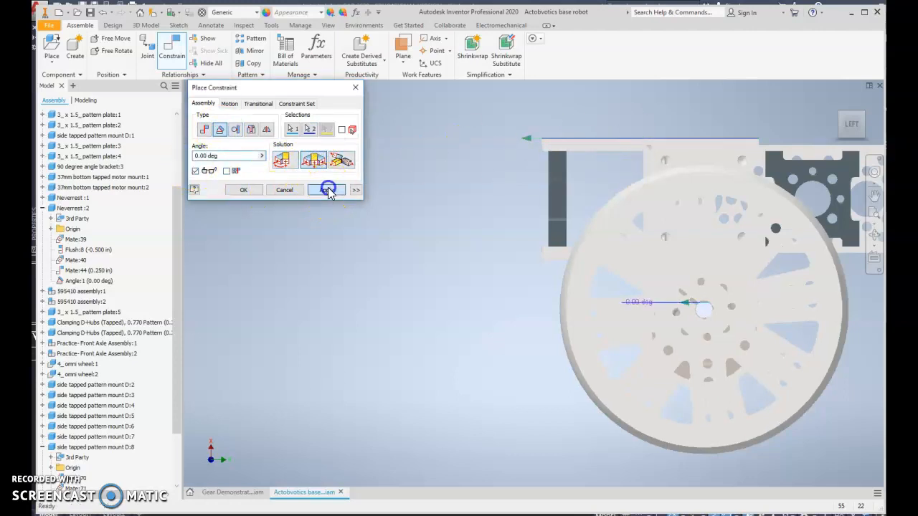
left_click(355, 87)
- Rotate the drive wheel by hand to test whether it still turns freely around the shaft
left_click(625, 225)
left_click_drag(626, 227, 686, 423)
middle_click_drag(750, 324, 408, 322)
left_click_drag(443, 280, 462, 297)
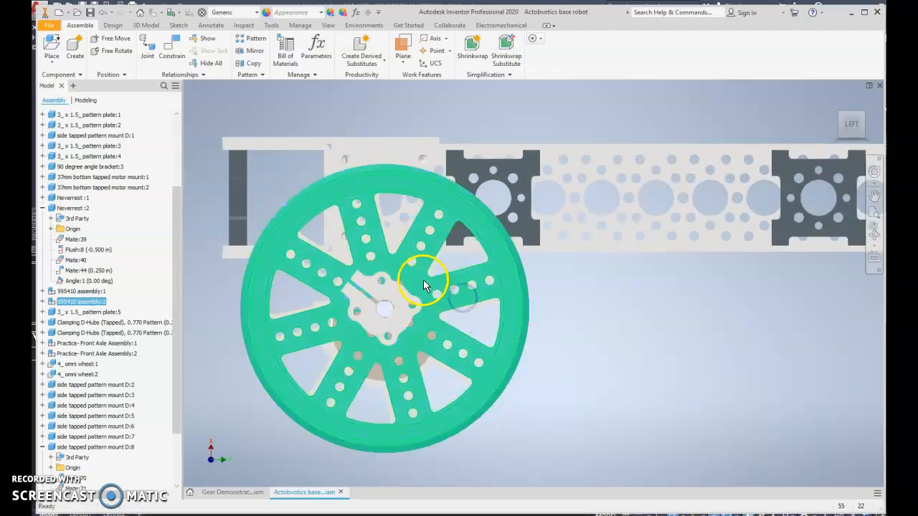
- Mate the axis of a tapped hole in the clamping hub to the adjacent wheel hole with 0.000 in offset and finish the command
middle_click_drag(382, 256, 370, 268, "shift")
scroll(387, 279, "up", 5)
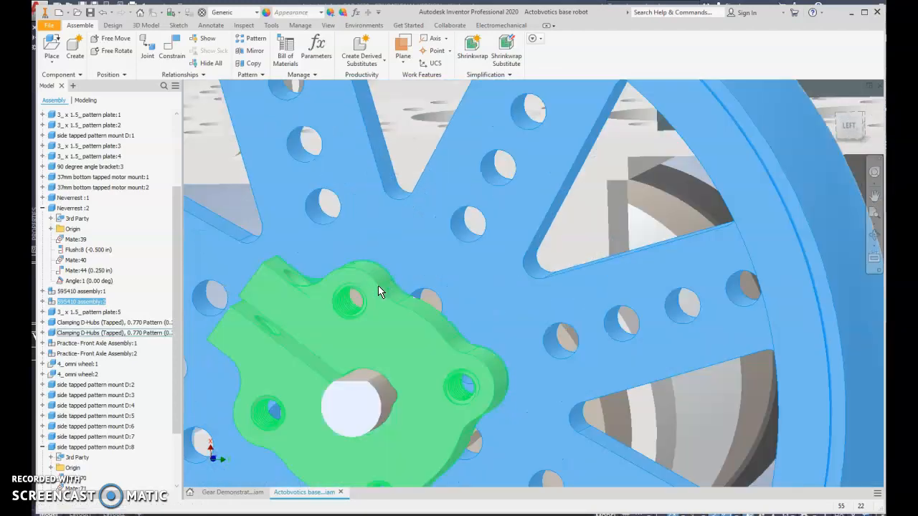
key("c")
left_click(351, 304)
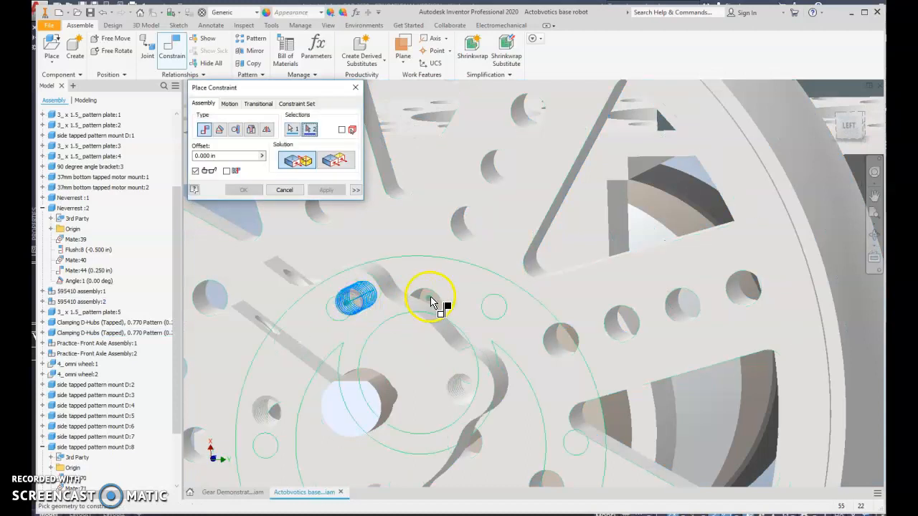
left_click(420, 305)
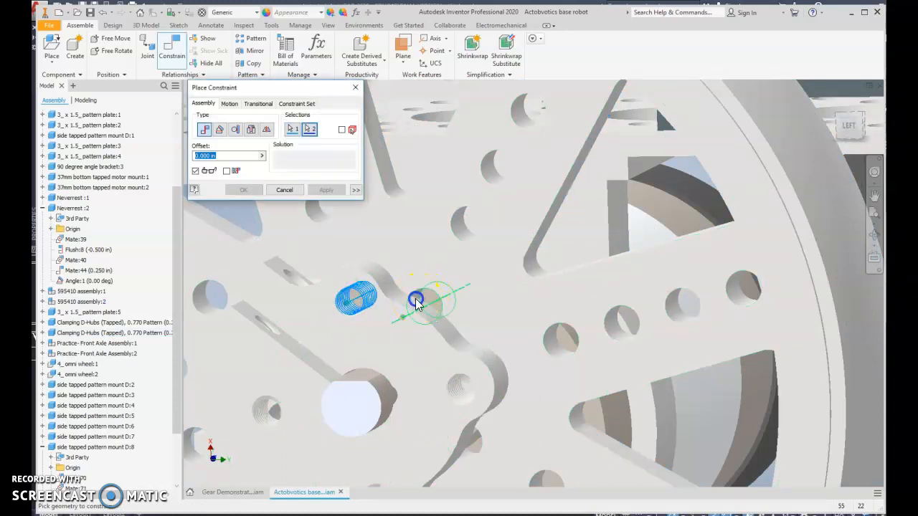
left_click(328, 189)
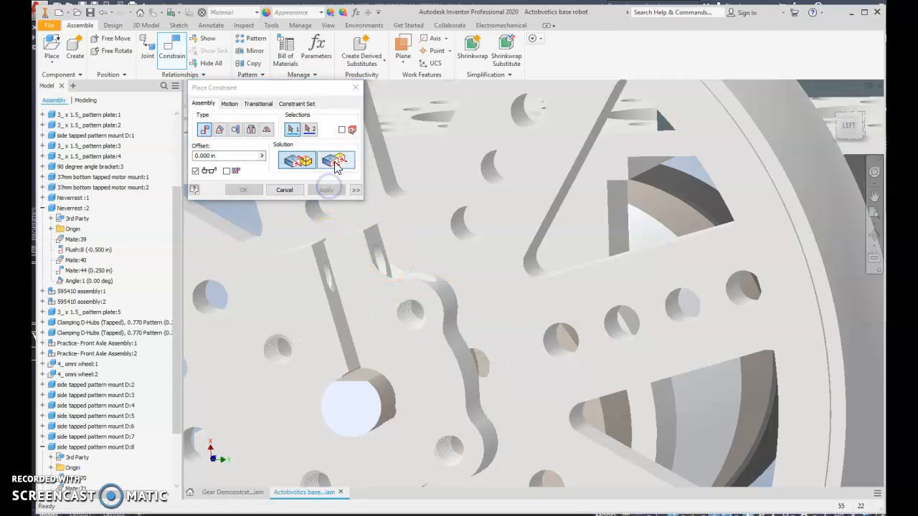
left_click(355, 87)
- Turn the wheel by hand to test whether the clamping hub rotates together with it
left_click(544, 265)
left_click_drag(544, 265, 559, 448)
left_click_drag(396, 506, 346, 485)
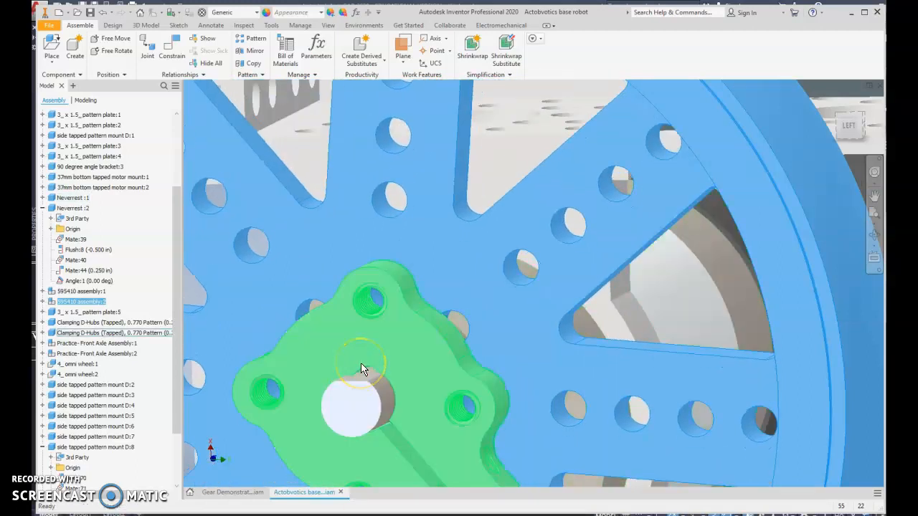
- Constrain the flat of the motor shaft to the matching flat in the clamping hub's bore with a 0-degree Undirected Angle and finish the command
key("c")
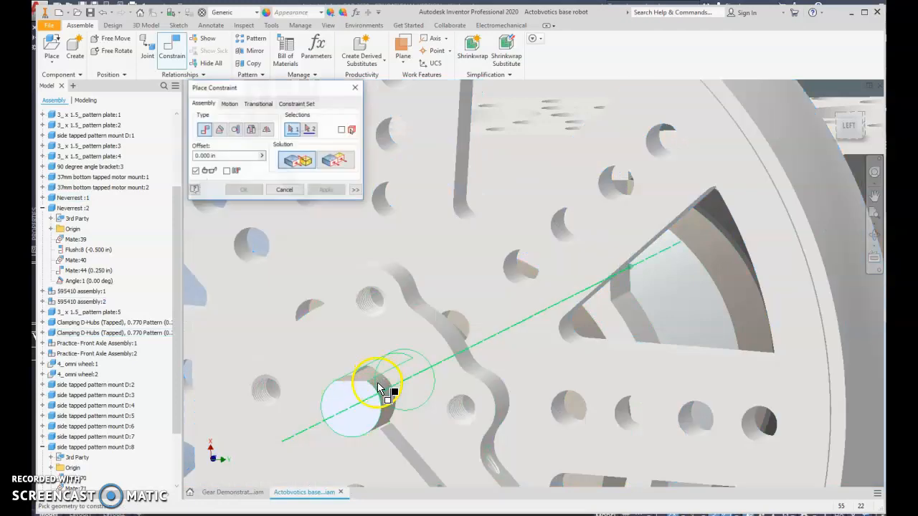
left_click(219, 129)
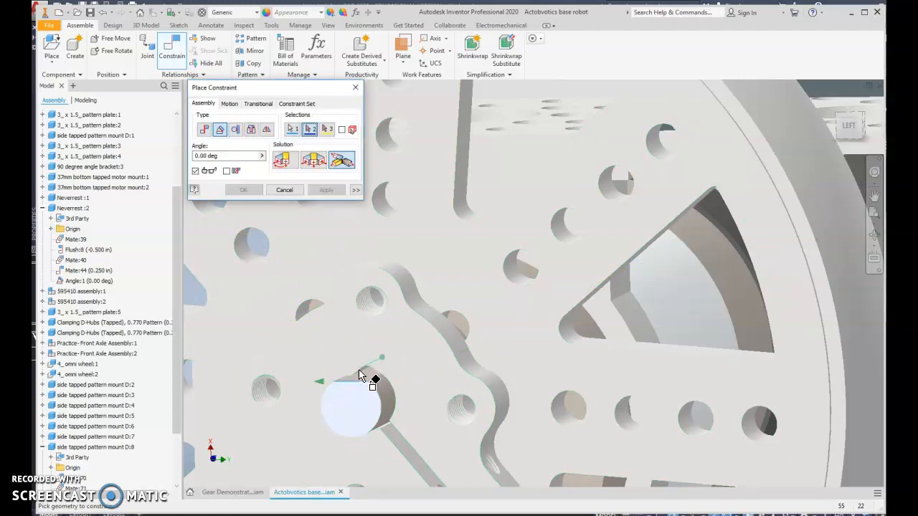
left_click(363, 371)
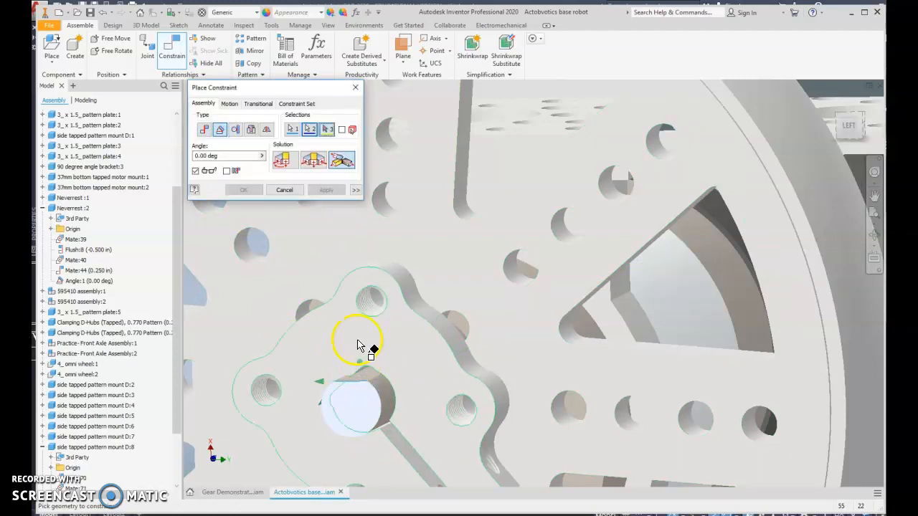
left_click(313, 159)
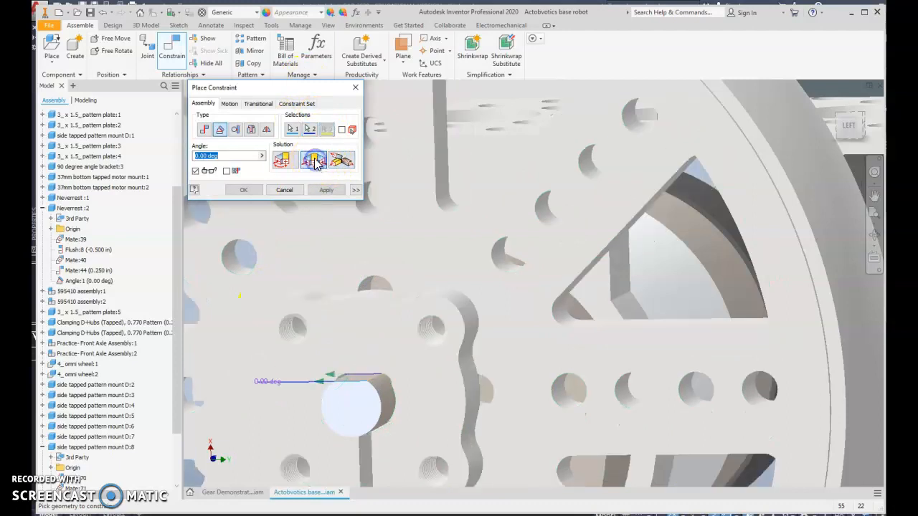
left_click(326, 191)
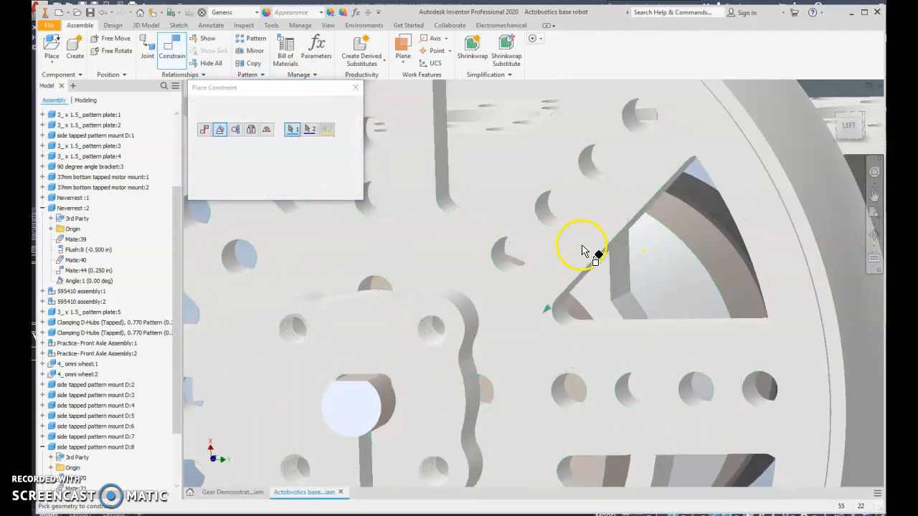
key("Escape")
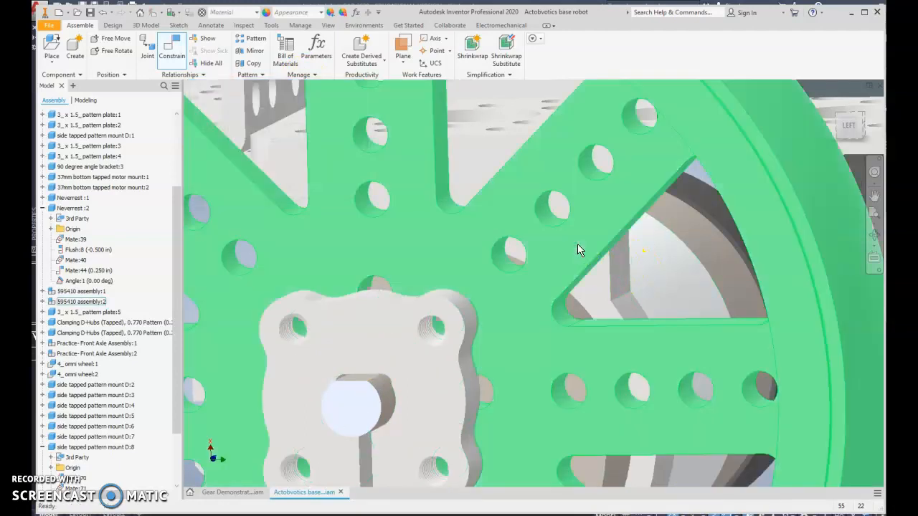
- Go to the drive wheel on the opposite side of the robot and turn it by hand to test how it and its hub rotate
left_click(543, 201)
scroll(581, 287, "up", 5)
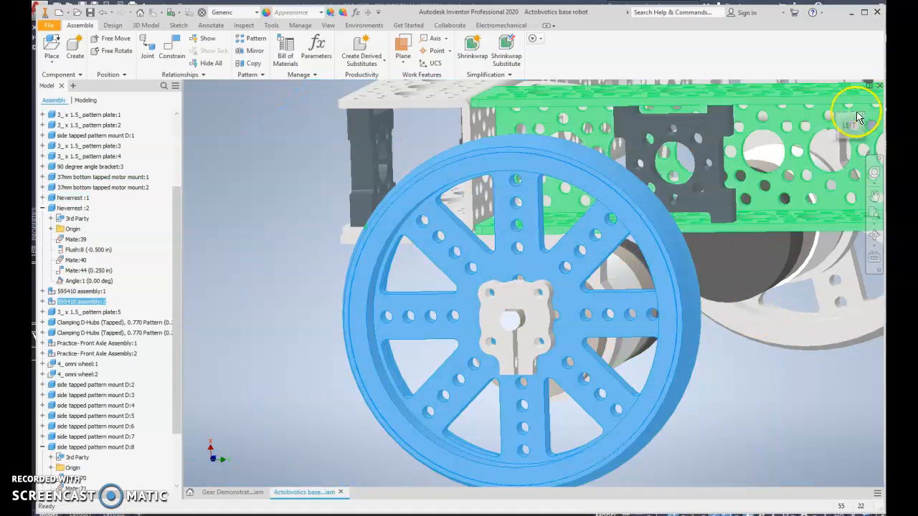
left_click(825, 127)
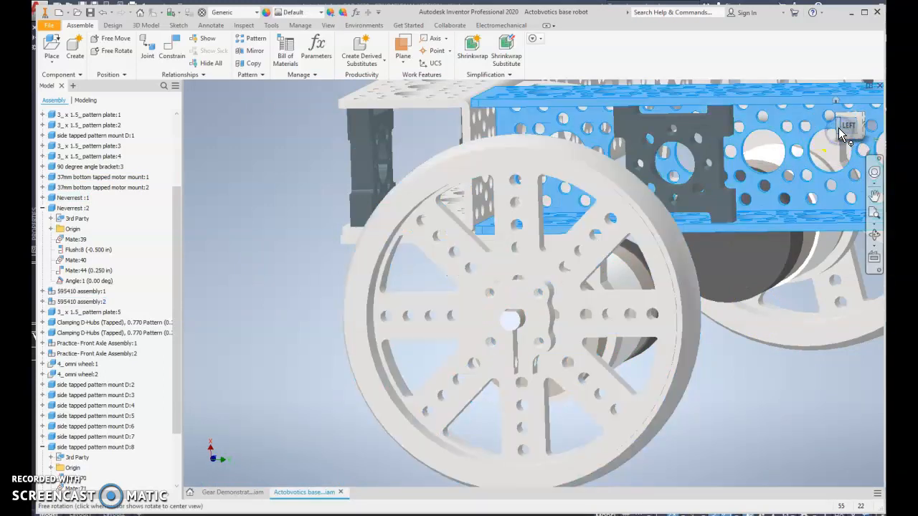
left_click(839, 128)
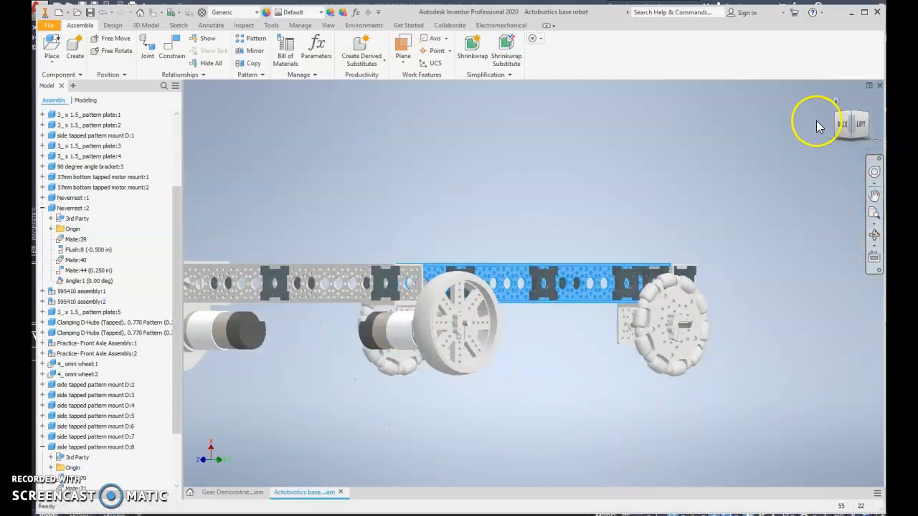
left_click(836, 126)
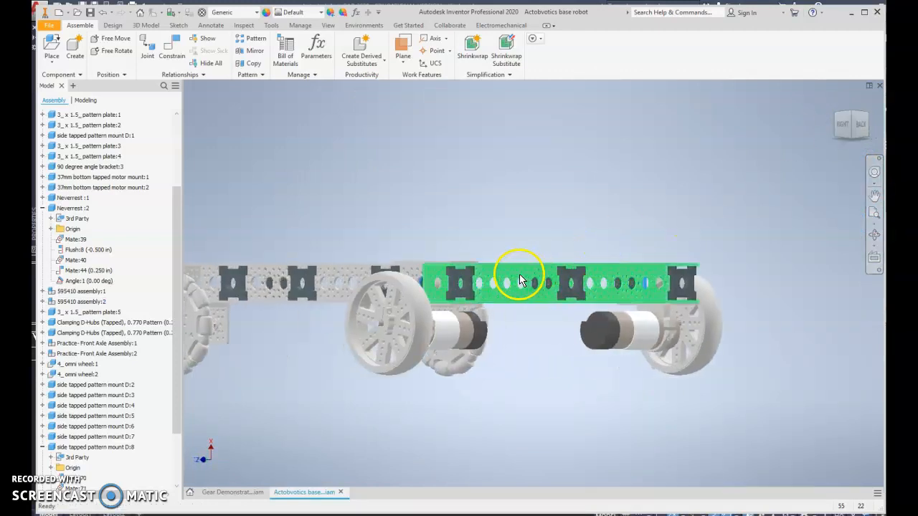
scroll(489, 277, "down", 3)
scroll(406, 317, "up", 3)
middle_click_drag(406, 316, 697, 248)
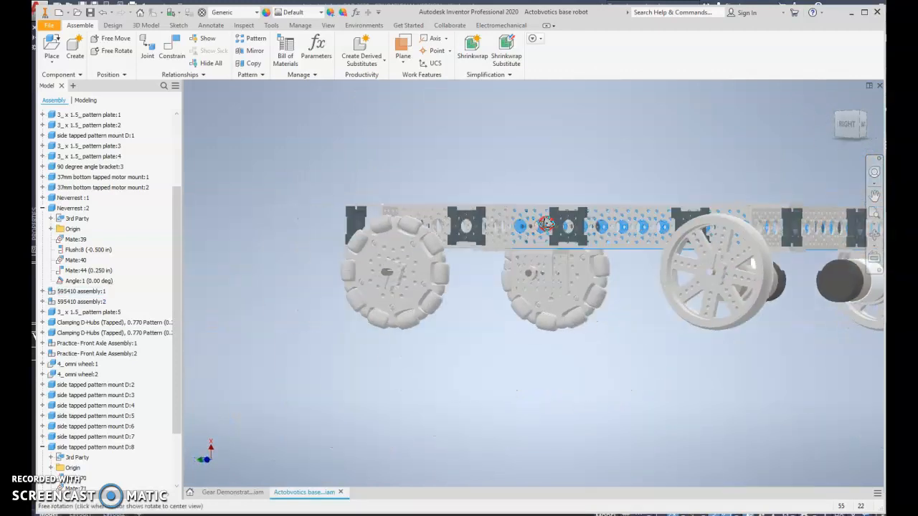
left_click(748, 266)
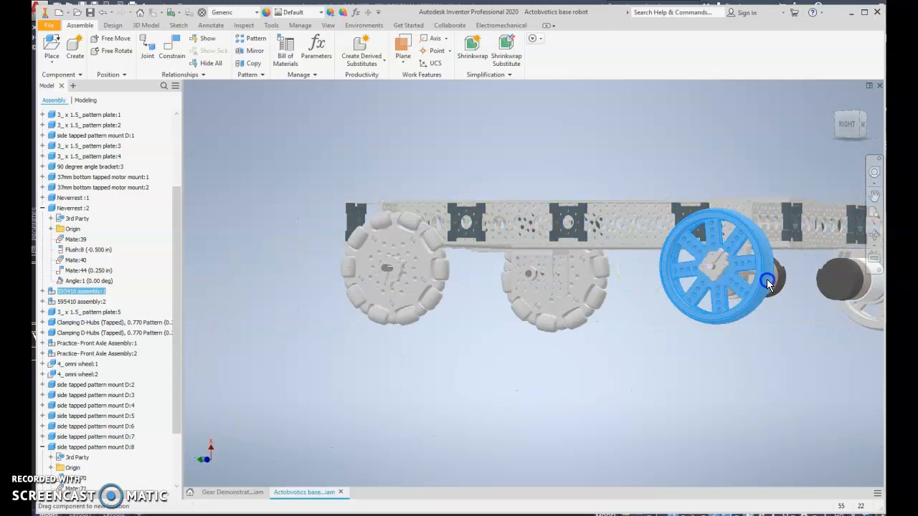
left_click_drag(699, 223, 669, 311)
left_click_drag(749, 238, 758, 277)
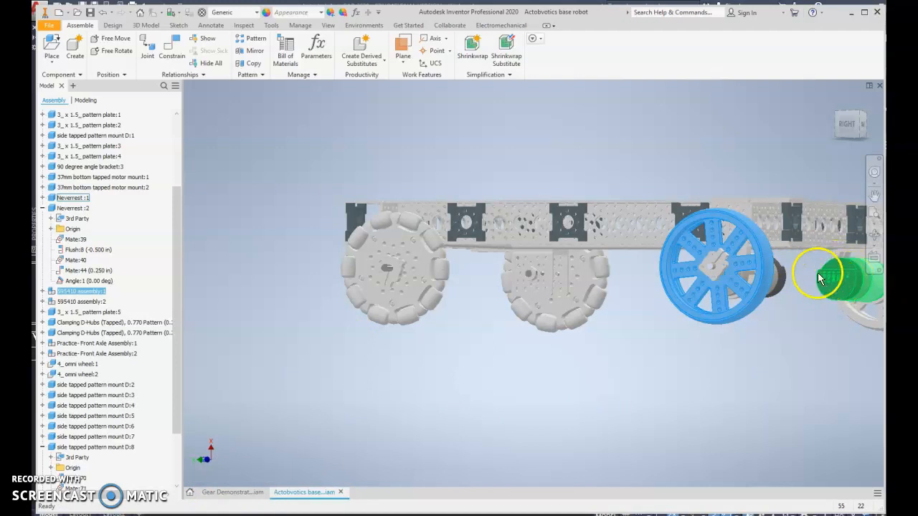
left_click(701, 251)
left_click_drag(701, 251, 710, 290)
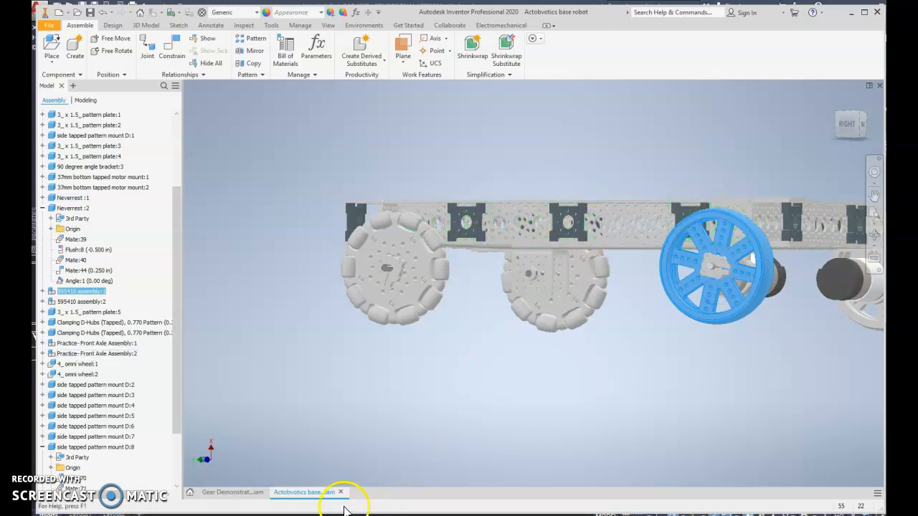
- Switch to the Gear Demonstration assembly and turn the 80-tooth hub gear by hand to test how it moves
left_click(242, 492)
middle_click_drag(775, 281, 681, 383)
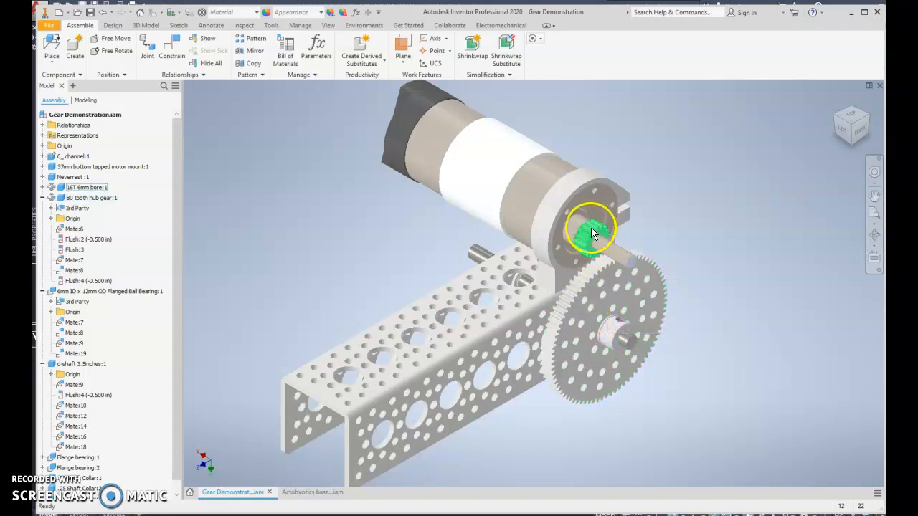
left_click(568, 310)
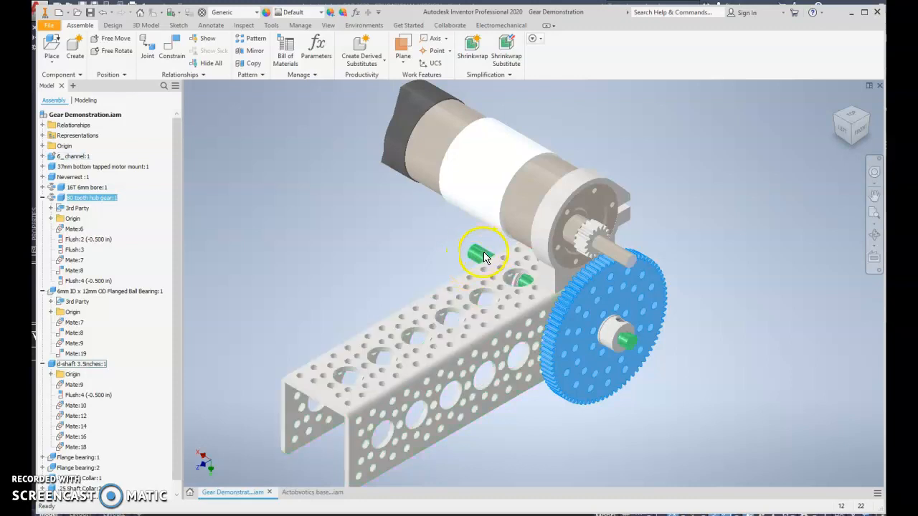
left_click_drag(612, 290, 624, 350)
left_click_drag(562, 338, 623, 311)
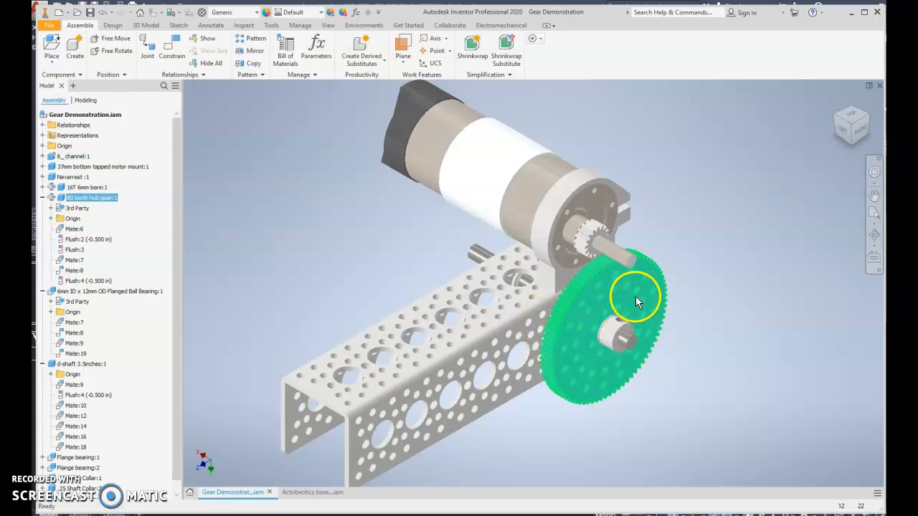
left_click_drag(622, 288, 603, 290)
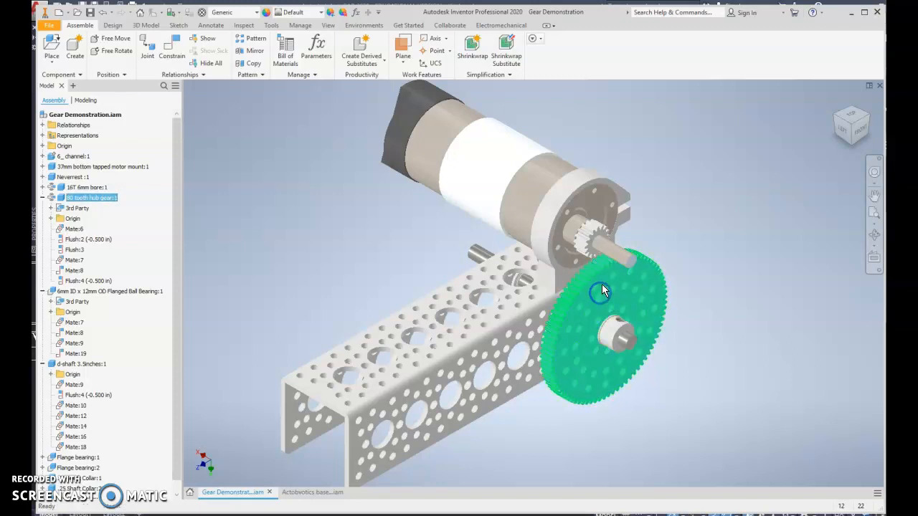
- From the front, rotate the motor in its mount and turn the 80-tooth gear until its teeth mesh with the 16-tooth gear
left_click(862, 128)
scroll(599, 238, "down", 5)
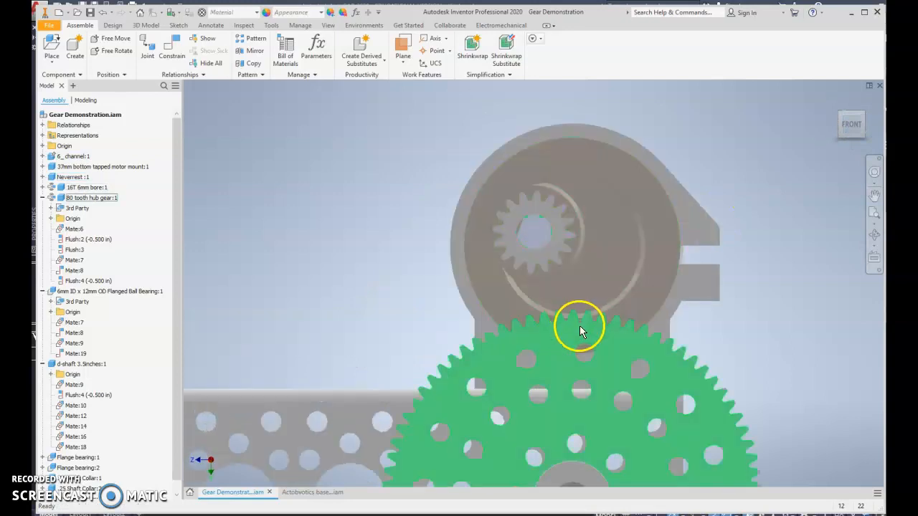
left_click_drag(580, 326, 597, 329)
left_click_drag(658, 271, 621, 190)
left_click(570, 347)
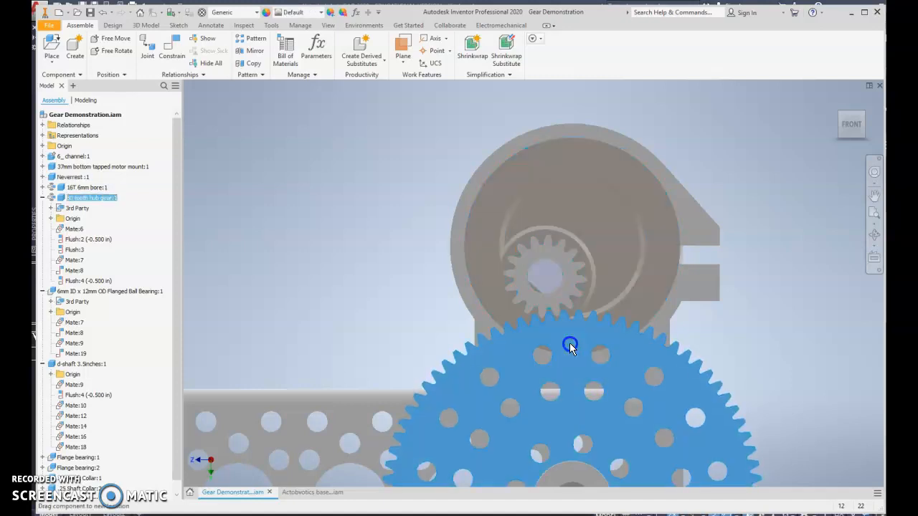
left_click(643, 284)
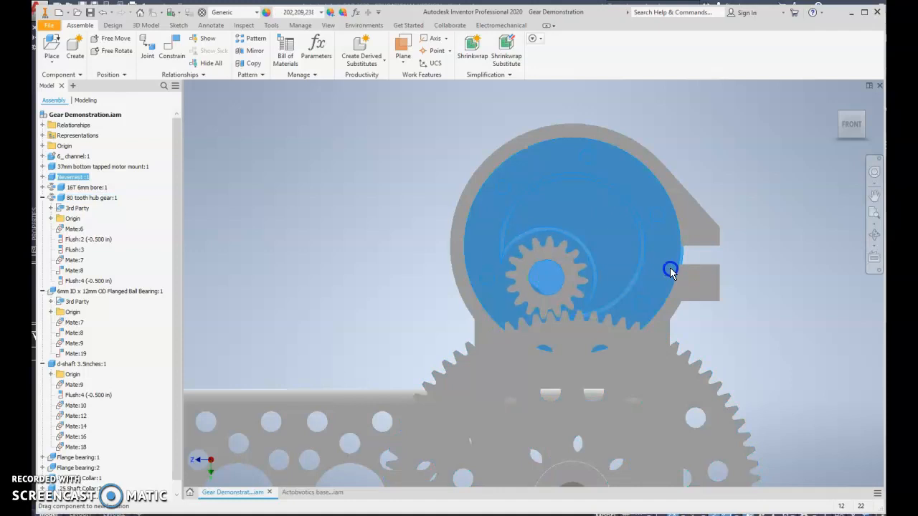
left_click(608, 331)
left_click_drag(608, 331, 607, 327)
- Examine the tooth mesh between the 16-tooth and 80-tooth gears and the arrangement of motor, shaft and collar from several sides
scroll(572, 327, "up", 4)
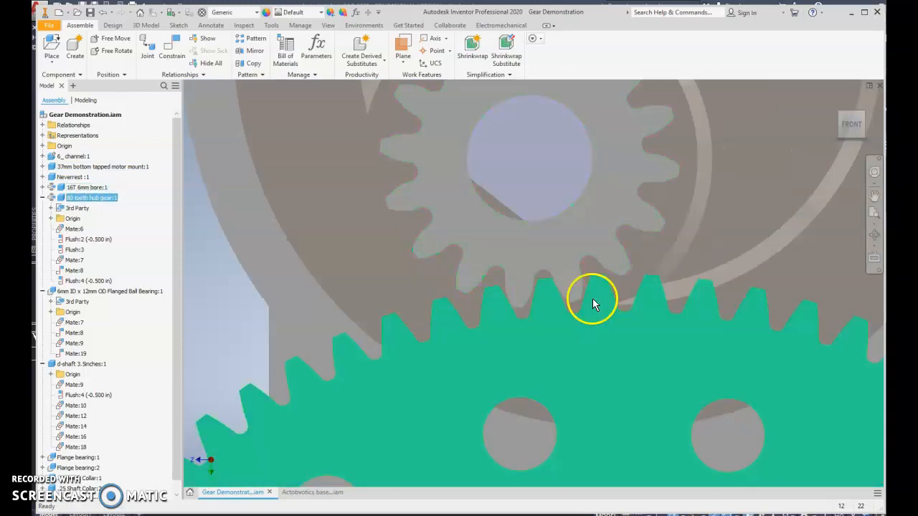
scroll(565, 316, "down", 4)
scroll(577, 294, "up", 2)
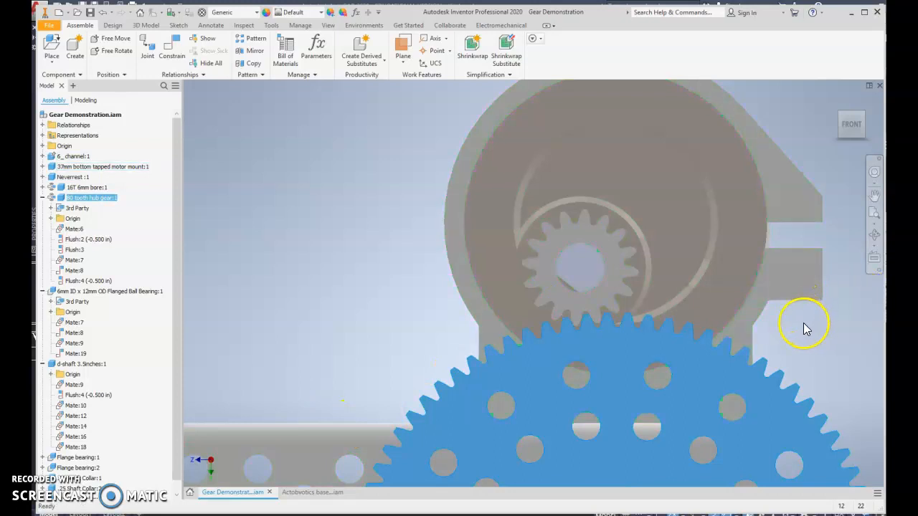
scroll(802, 359, "up", 2)
scroll(811, 348, "up", 4)
middle_click_drag(811, 348, 782, 345, "shift")
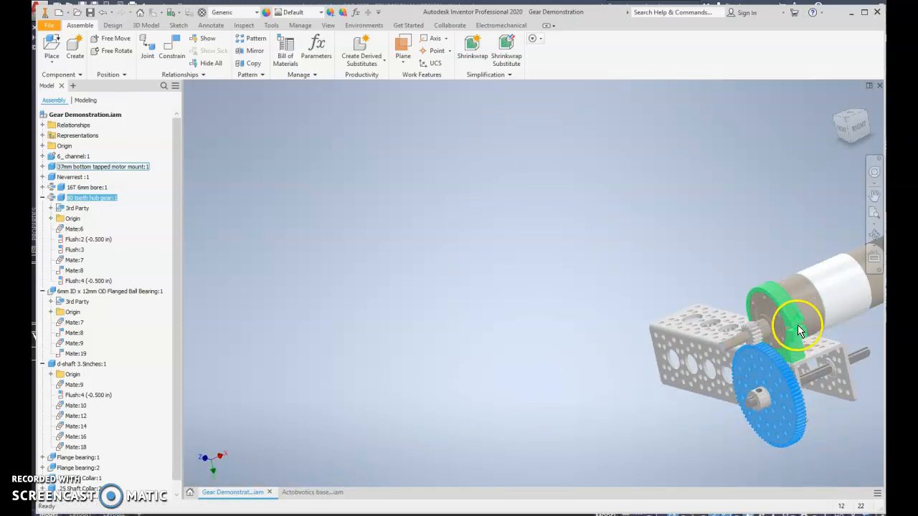
scroll(760, 339, "down", 3)
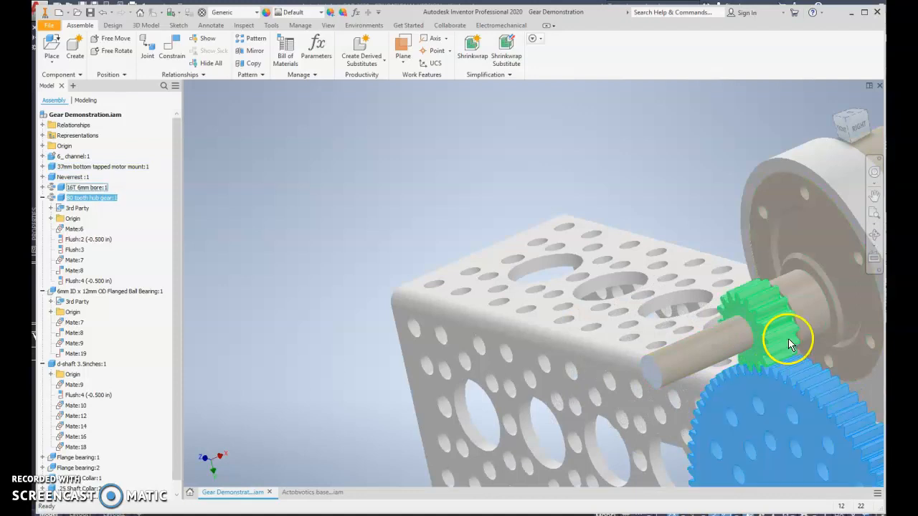
scroll(813, 317, "up", 4)
middle_click_drag(814, 315, 455, 308)
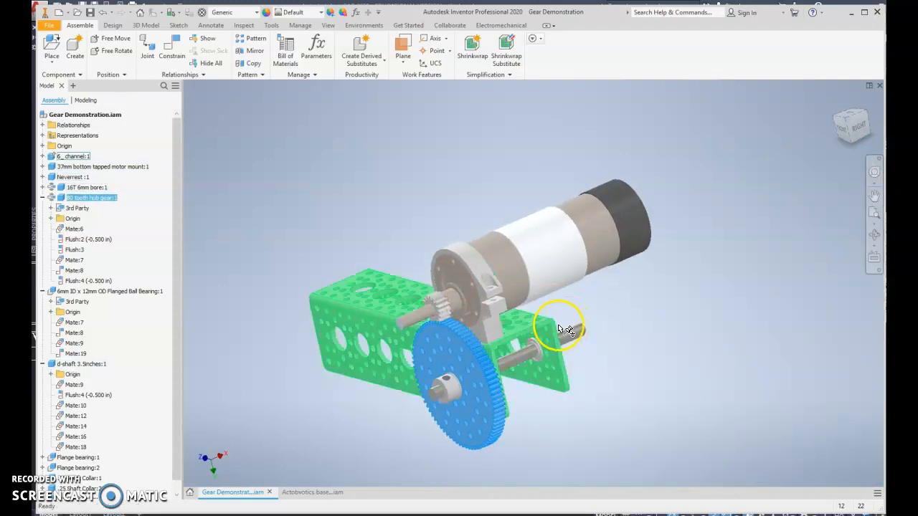
middle_click_drag(551, 334, 620, 327, "shift")
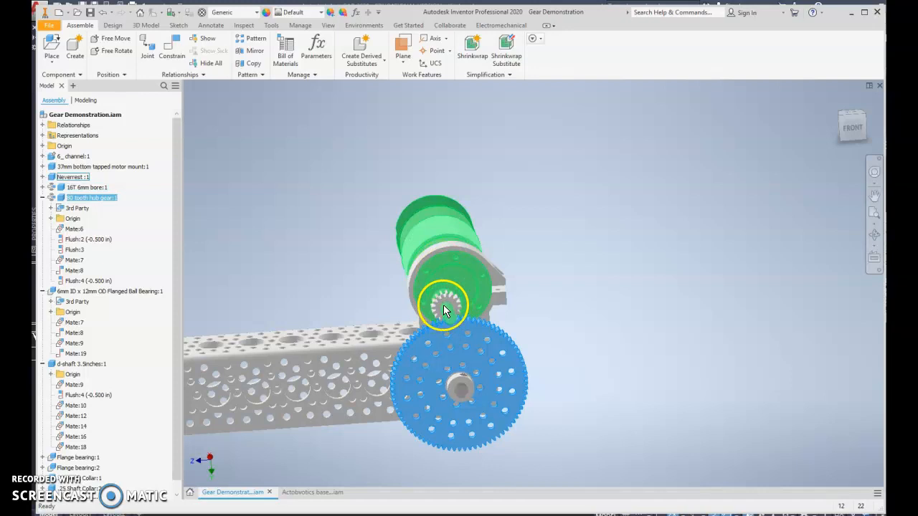
middle_click_drag(420, 400, 472, 373)
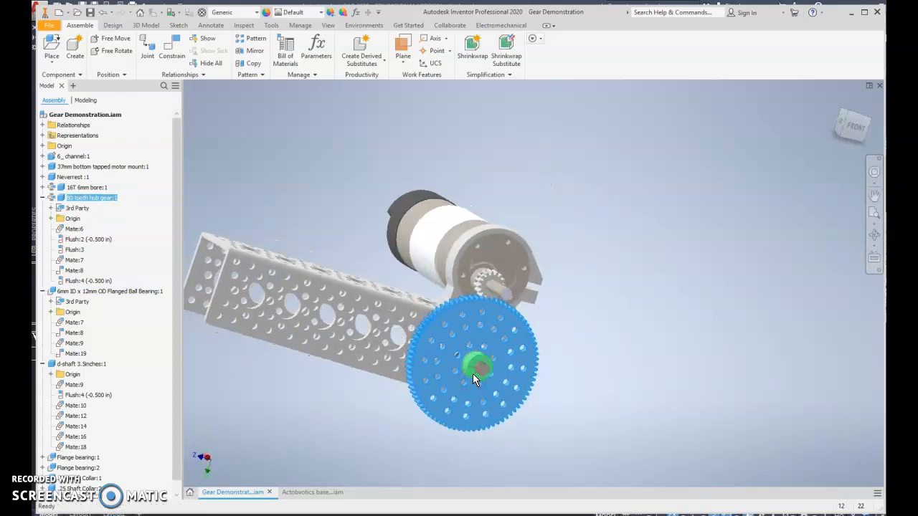
left_click(489, 392)
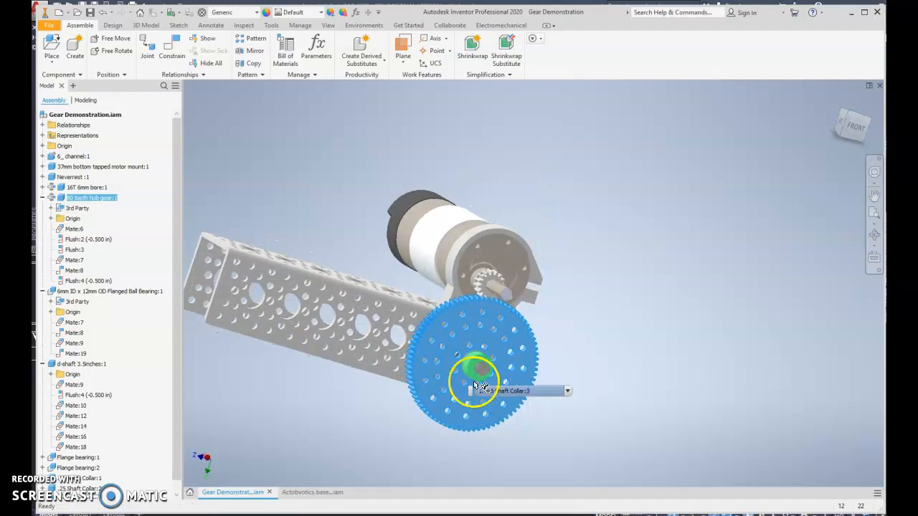
left_click(212, 448)
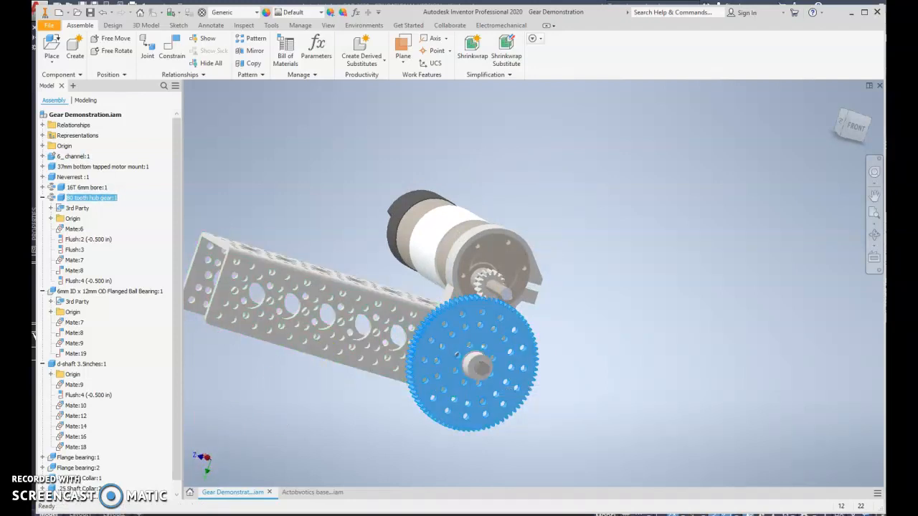